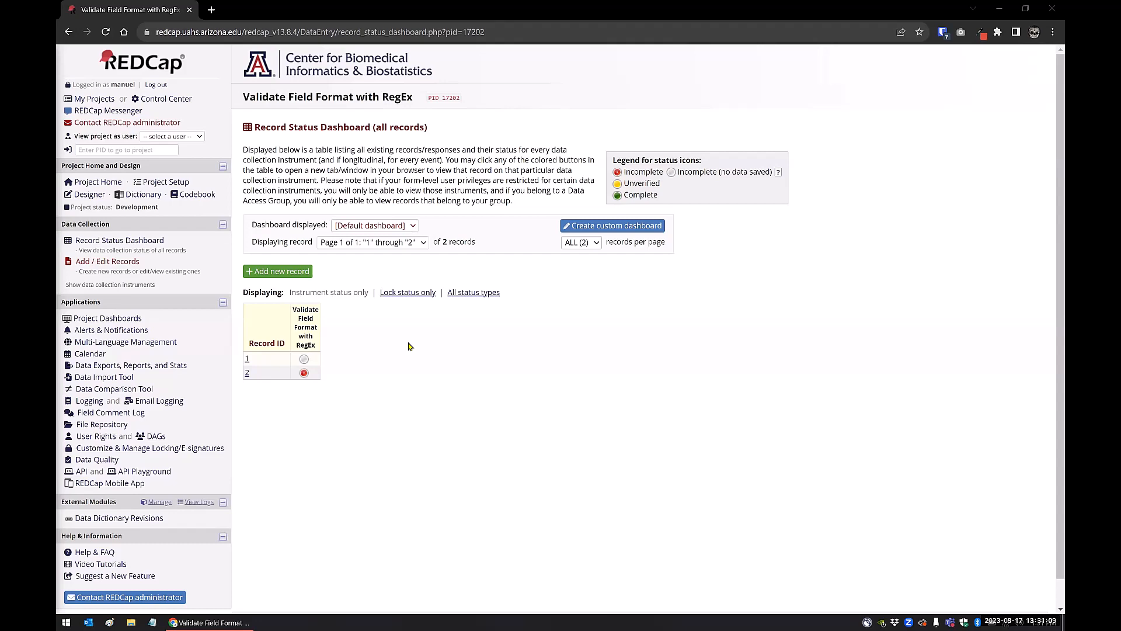
# Open the Validate Field Format with RegEx form for record 1 and enter "test" as the Youth ID
pyautogui.click(304, 360)
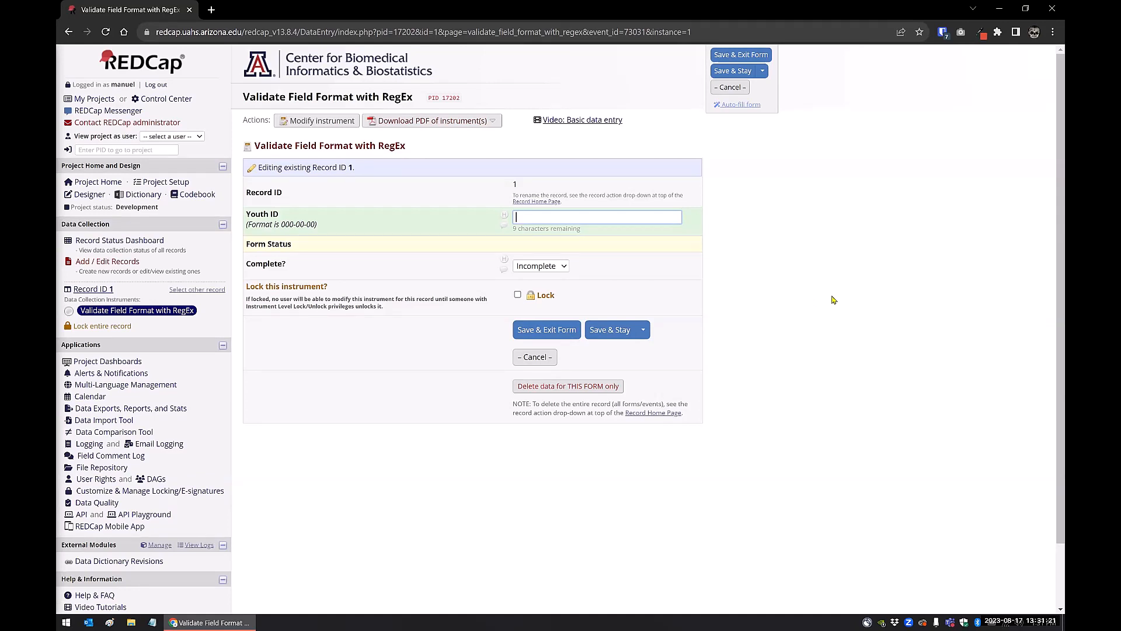
pyautogui.write('test')
pyautogui.press('Tab')
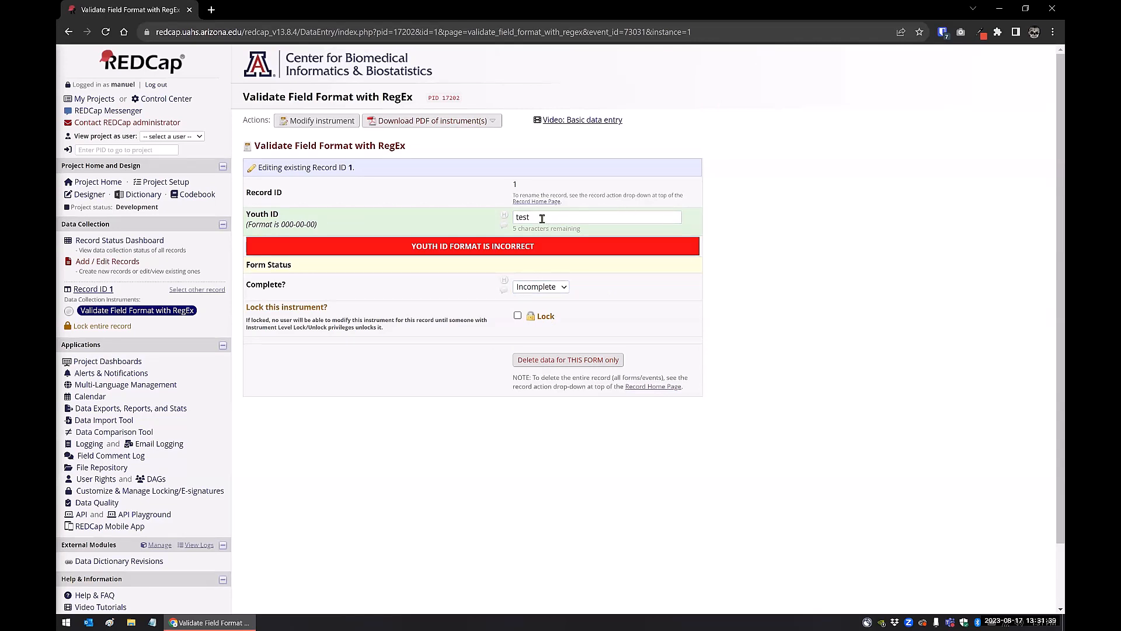
# Replace the Youth ID with a test value that follows the 000-00-00 format
pyautogui.moveTo(542, 219); pyautogui.dragTo(501, 219)
pyautogui.write('000-00-11')
pyautogui.press('Tab')
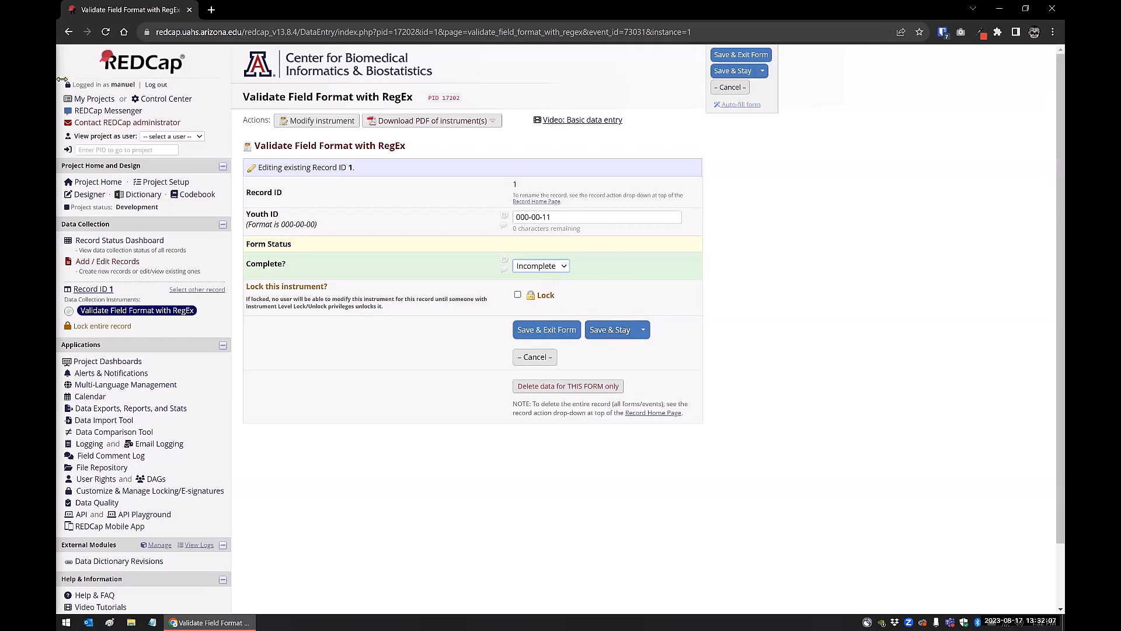
# Inspect the form's save buttons with the browser at half-screen width and set the __SUBMITBUTTONS__-div display style to none
pyautogui.press('super+Left')
pyautogui.rightClick(451, 353)
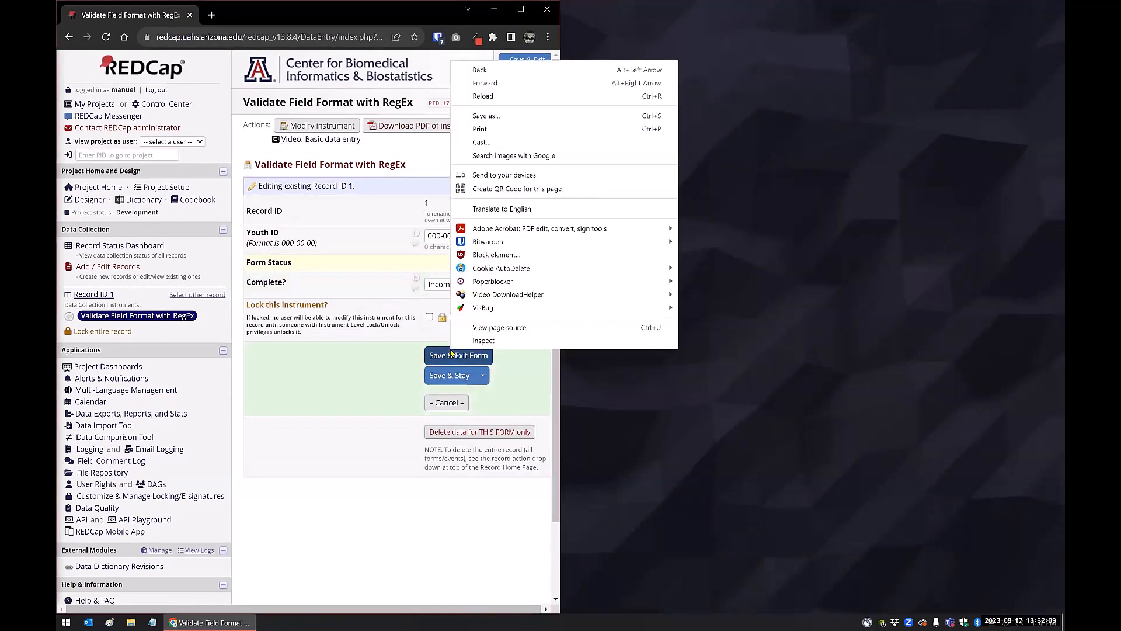
pyautogui.press('Escape')
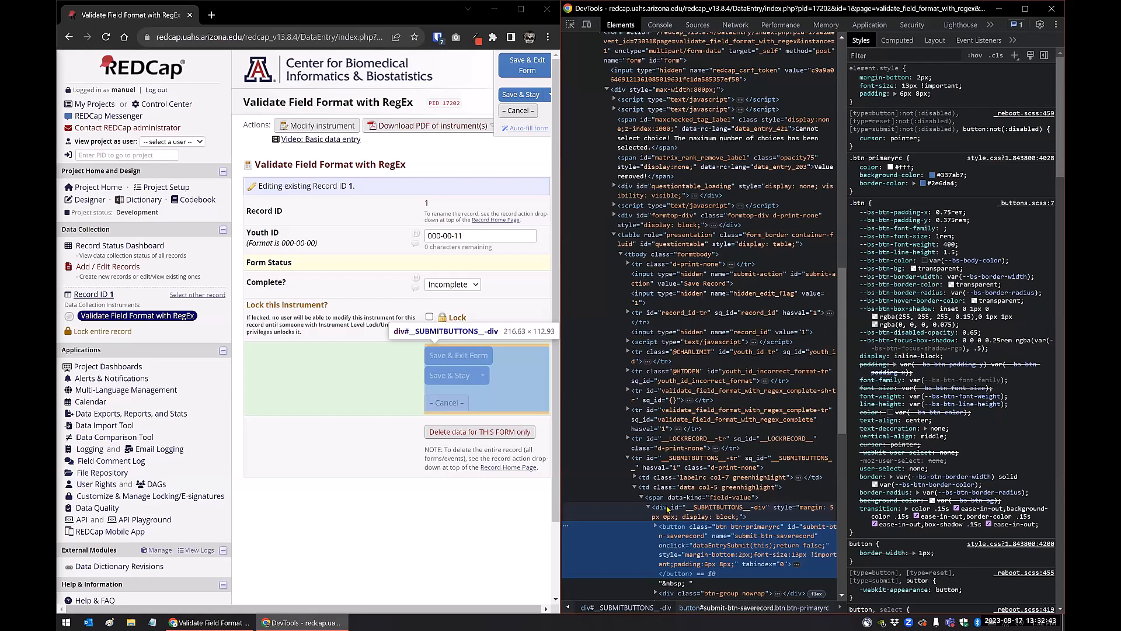
pyautogui.click(697, 519)
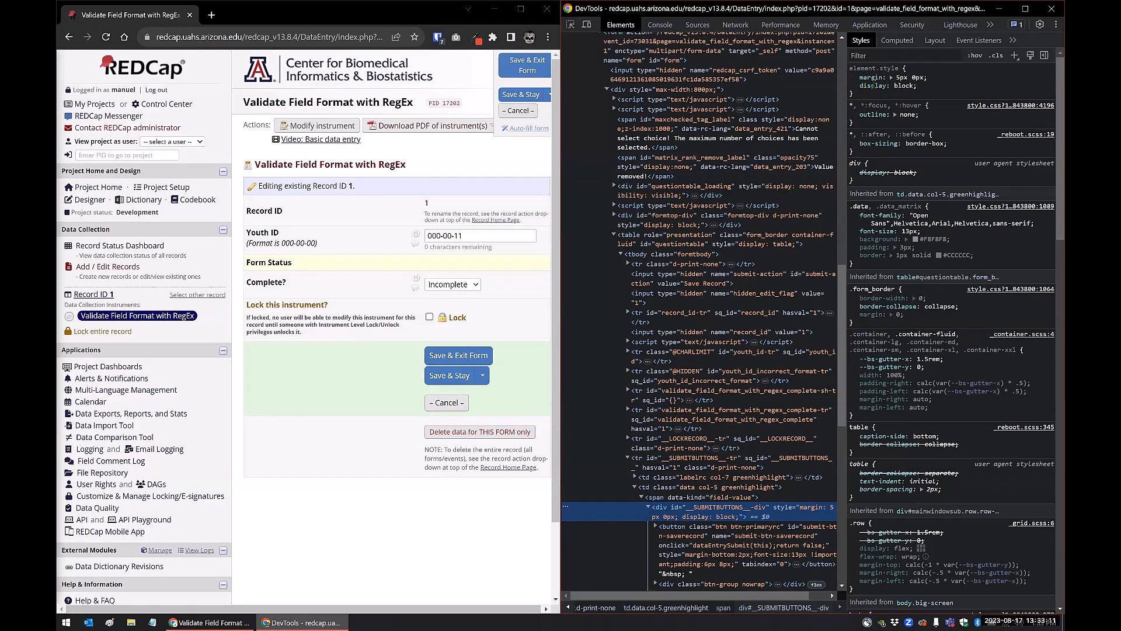
pyautogui.click(904, 85)
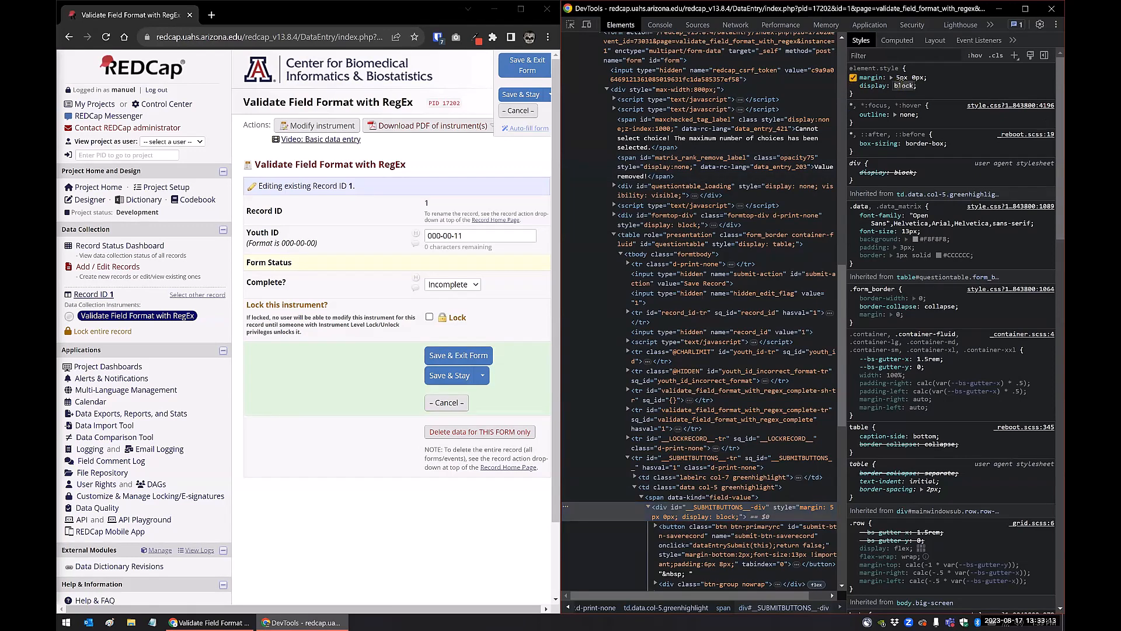
pyautogui.write('none')
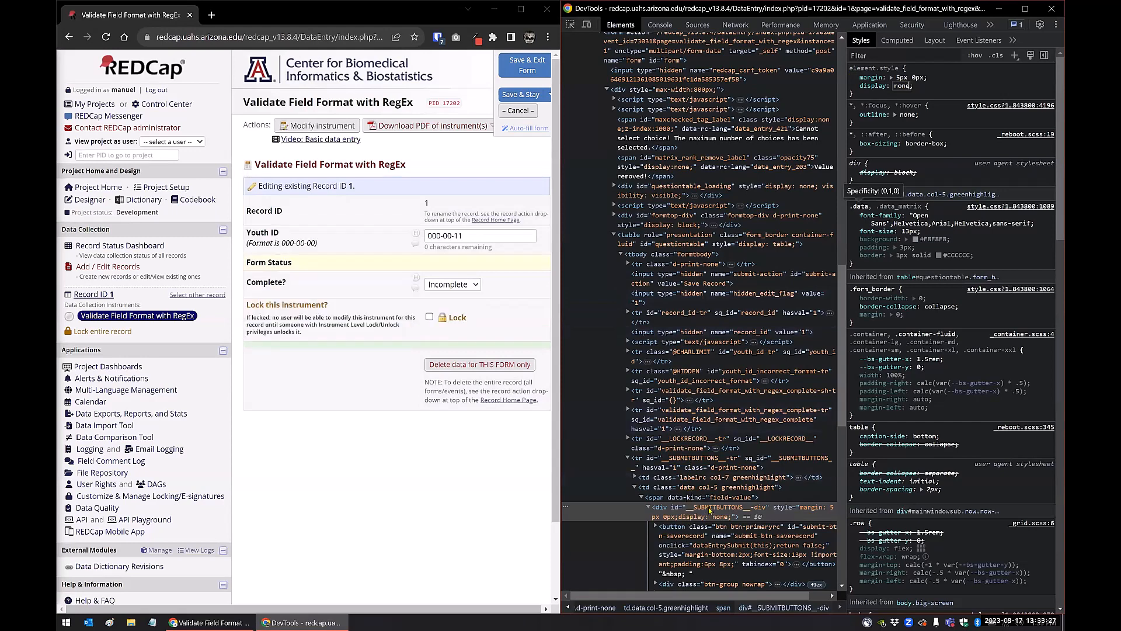
# Inspect the floating save box at the page corner to identify its container element
pyautogui.rightClick(513, 80)
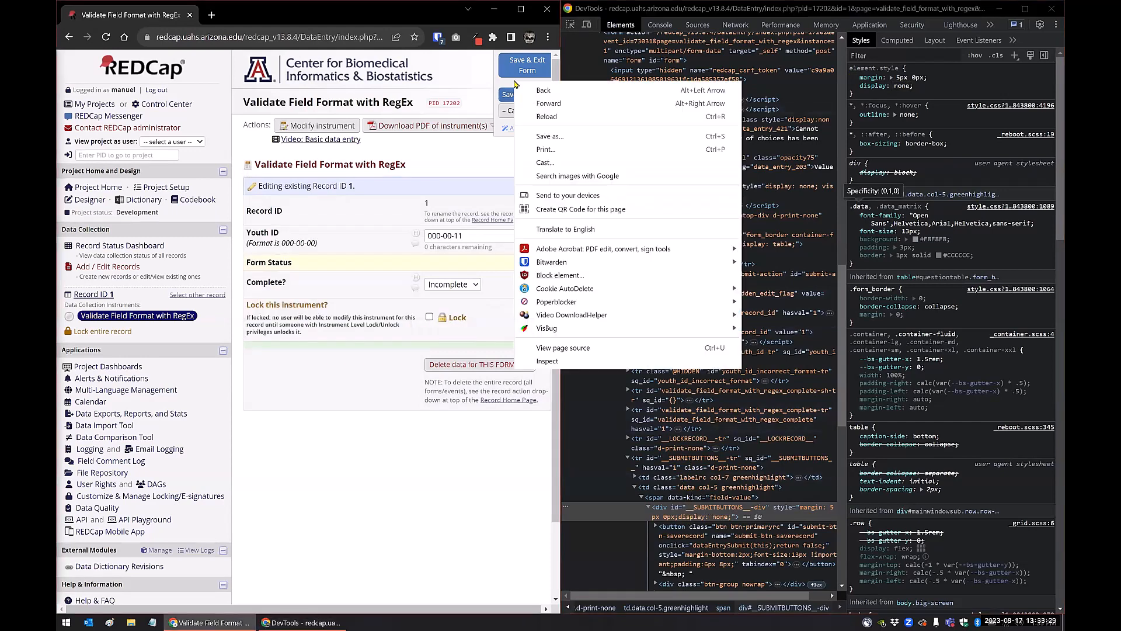
pyautogui.click(557, 361)
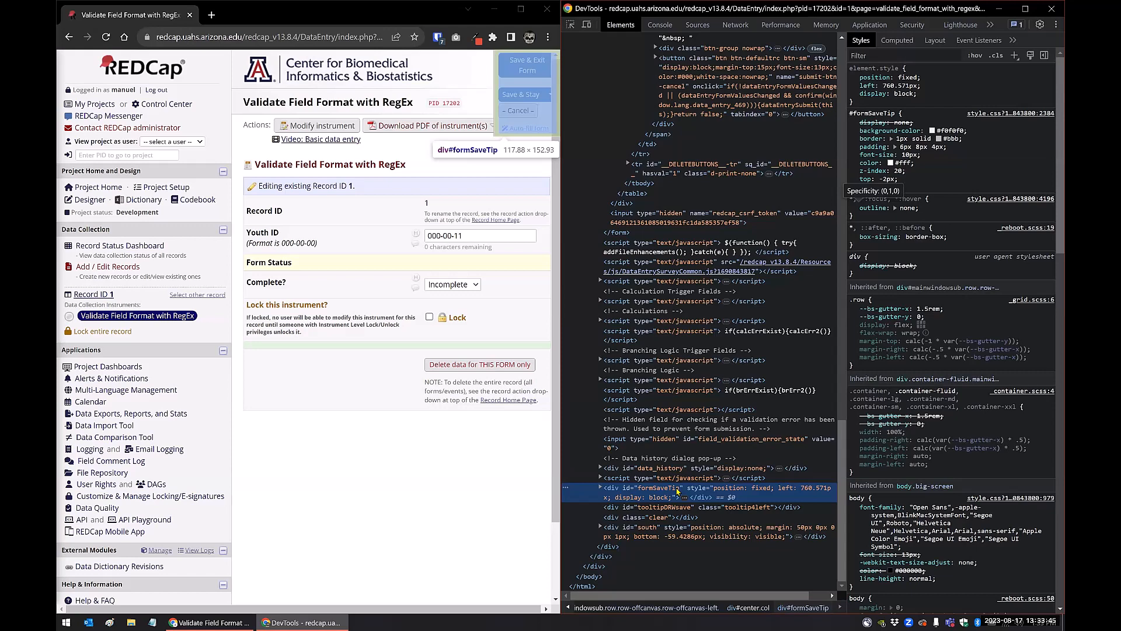
pyautogui.click(395, 514)
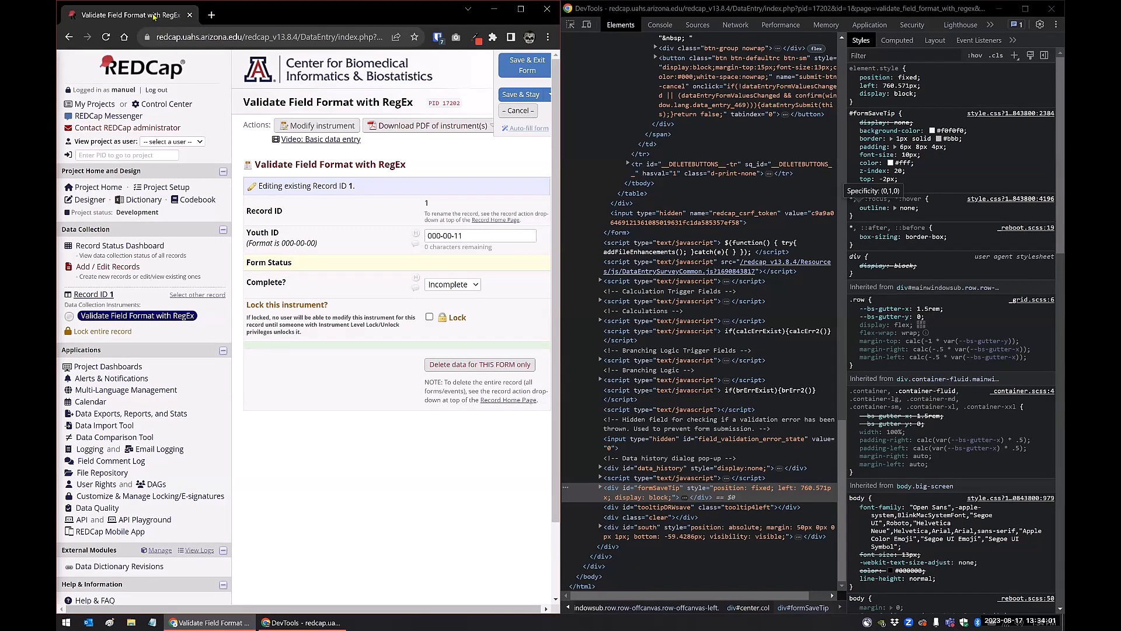
# Switch to the RegEx script in Notepad and examine the lines that hide and show the save button containers
pyautogui.hotkey('ctrl', '2')
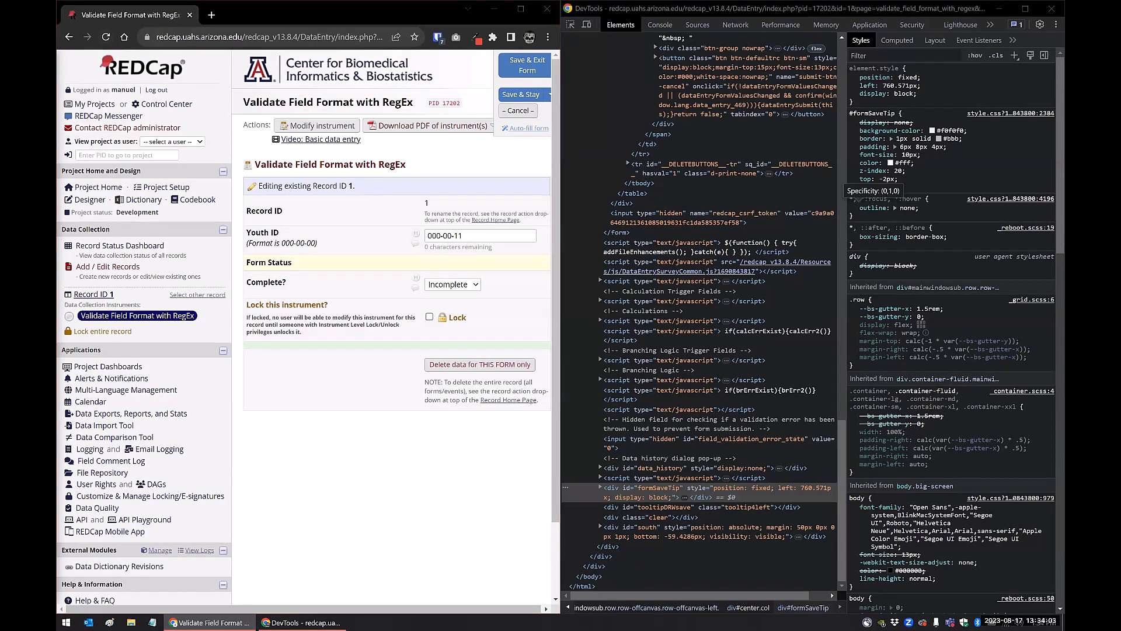
pyautogui.press('super+shift+Right')
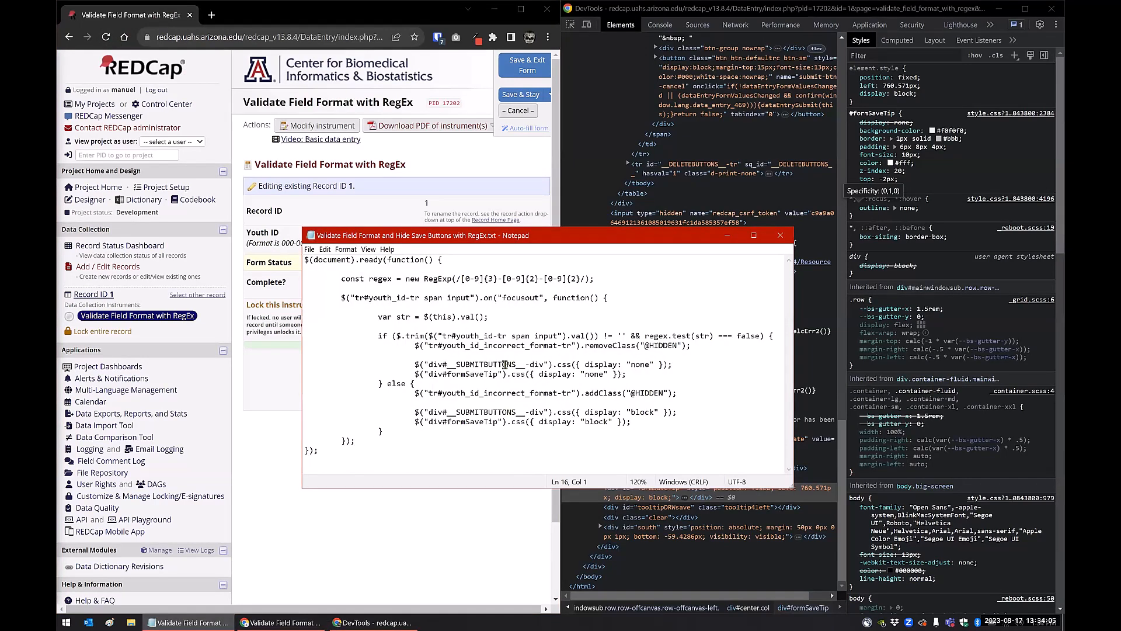
pyautogui.click(641, 376)
pyautogui.moveTo(573, 374); pyautogui.dragTo(400, 368)
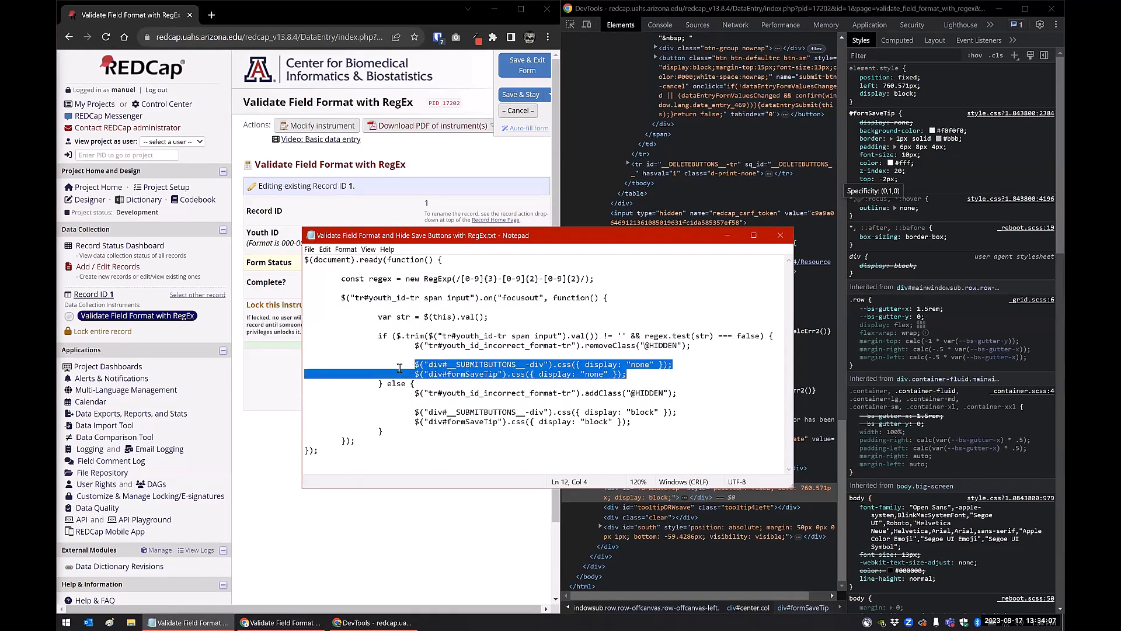
pyautogui.moveTo(632, 422); pyautogui.dragTo(406, 413)
pyautogui.click(568, 376)
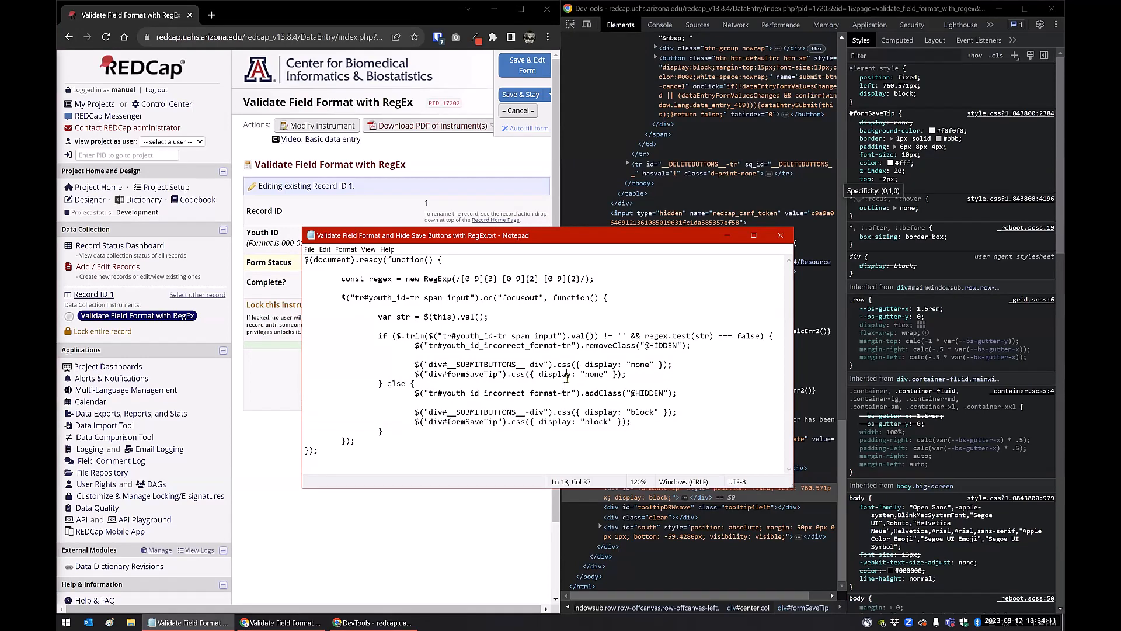
pyautogui.moveTo(627, 375); pyautogui.dragTo(413, 364)
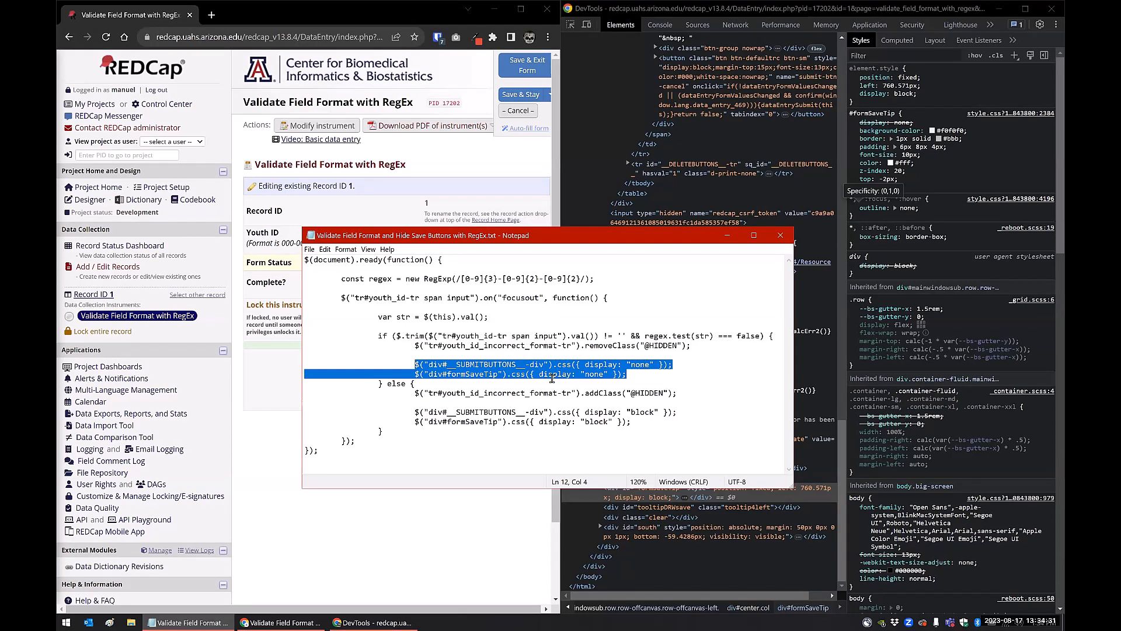
pyautogui.click(572, 367)
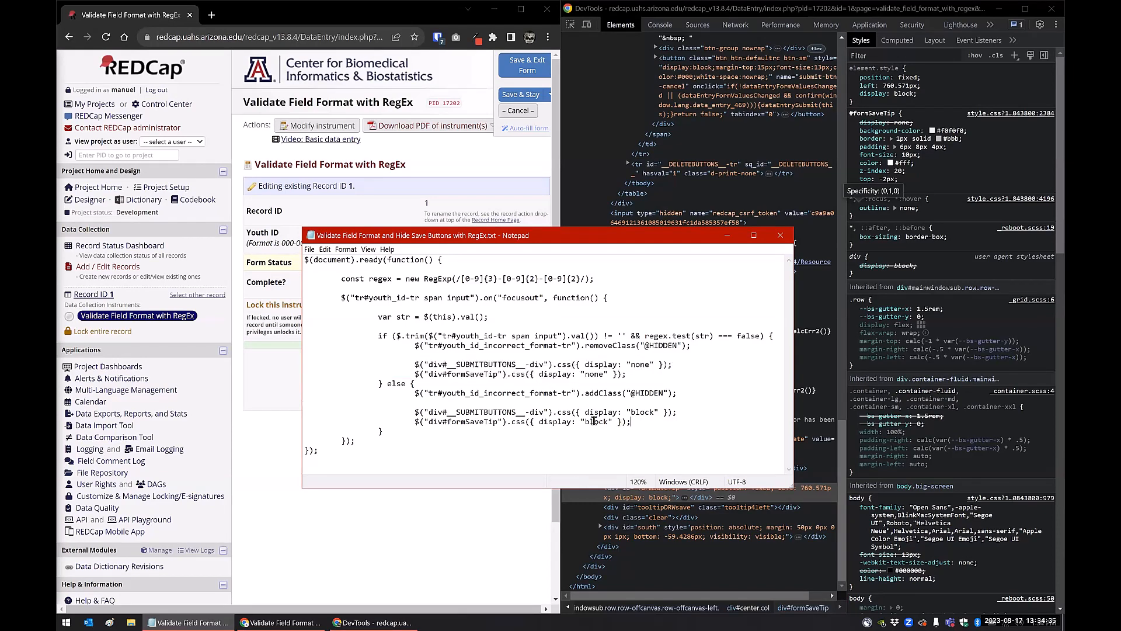
pyautogui.moveTo(632, 421); pyautogui.dragTo(356, 412)
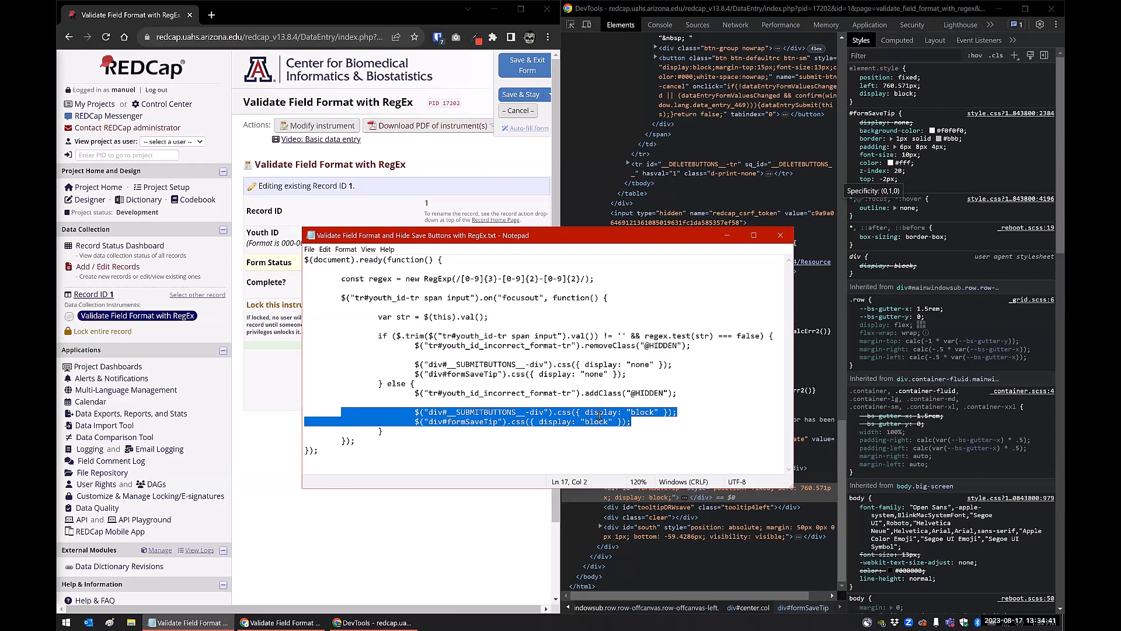
pyautogui.click(364, 447)
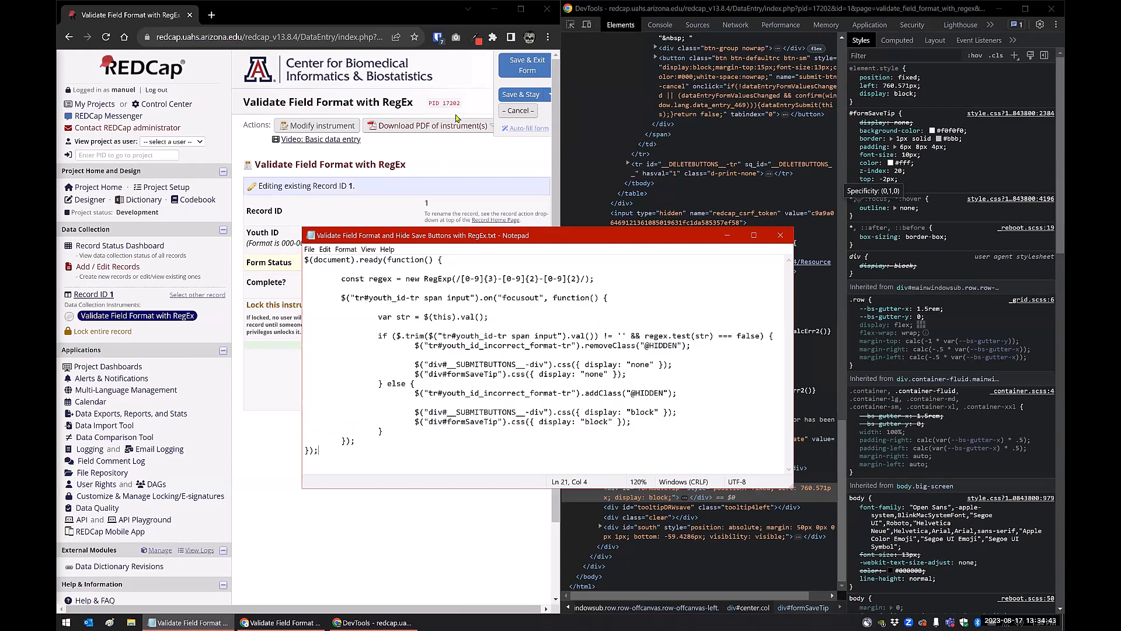
# Open the project's External Modules manager in a new tab and review the REDCap JavaScript Injector configuration without saving
pyautogui.click(520, 11)
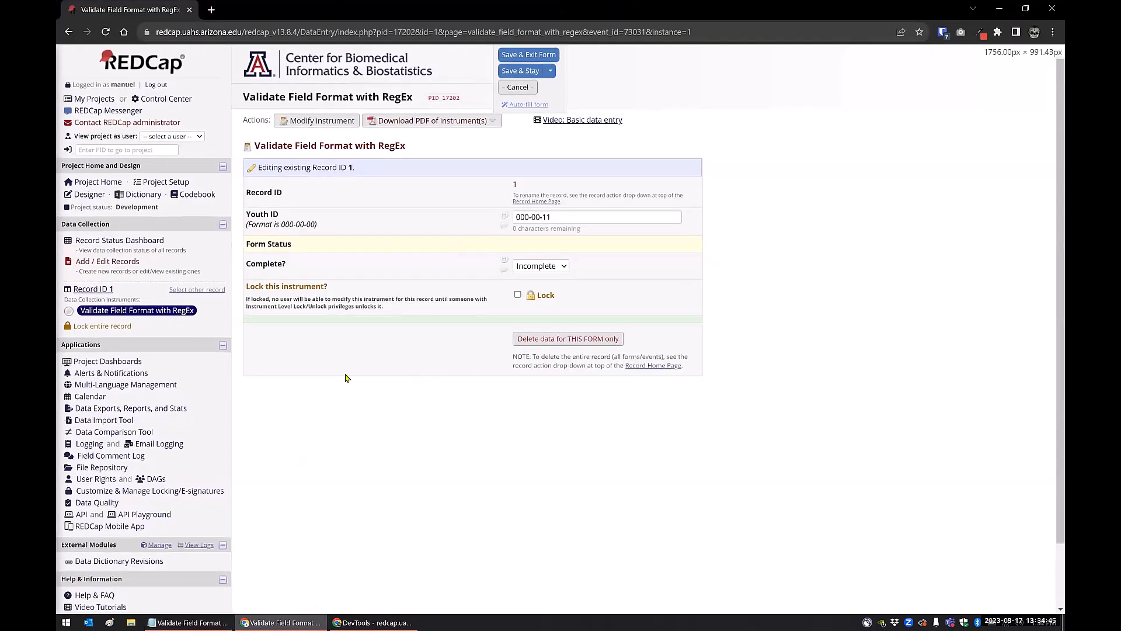
pyautogui.rightClick(157, 543)
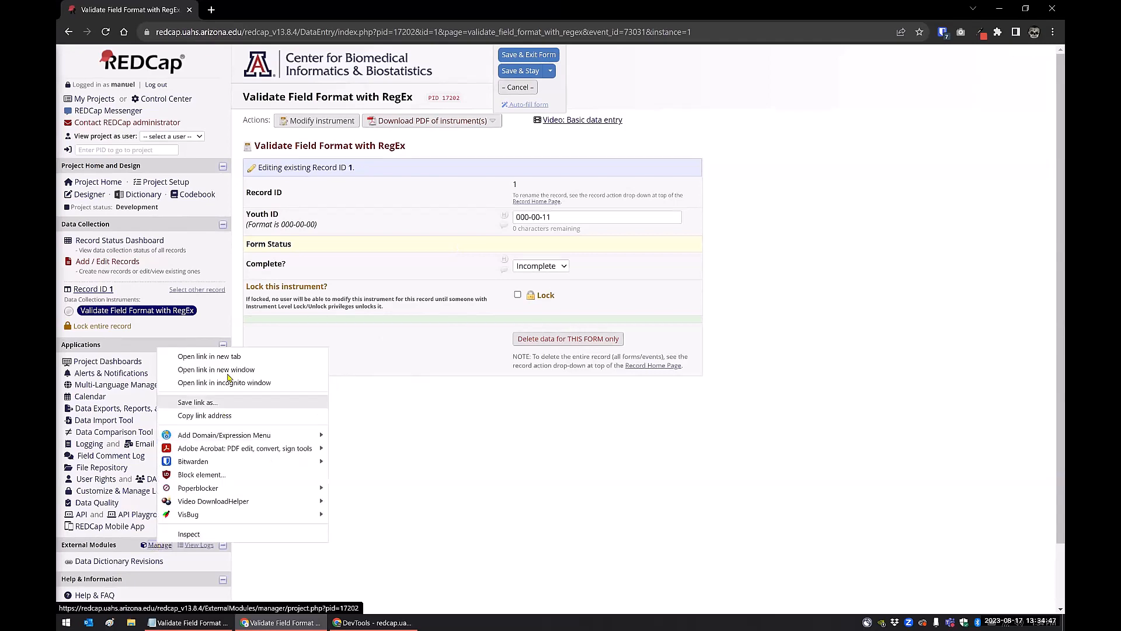
pyautogui.click(231, 359)
pyautogui.hotkey('ctrl', 'Tab')
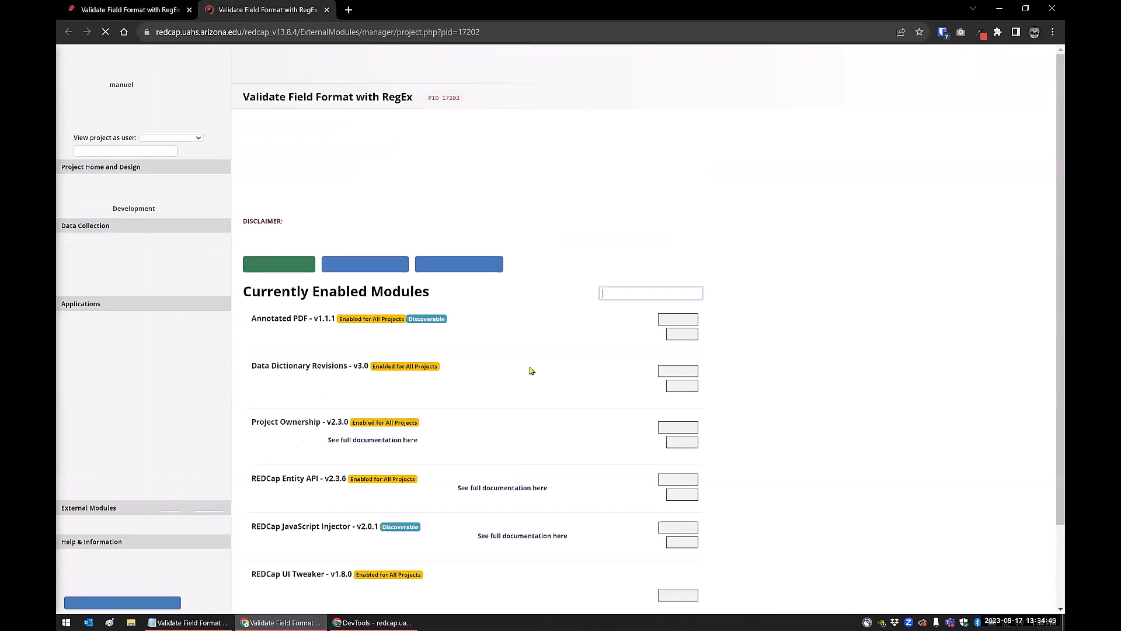
pyautogui.scroll(-2, 642, 468)
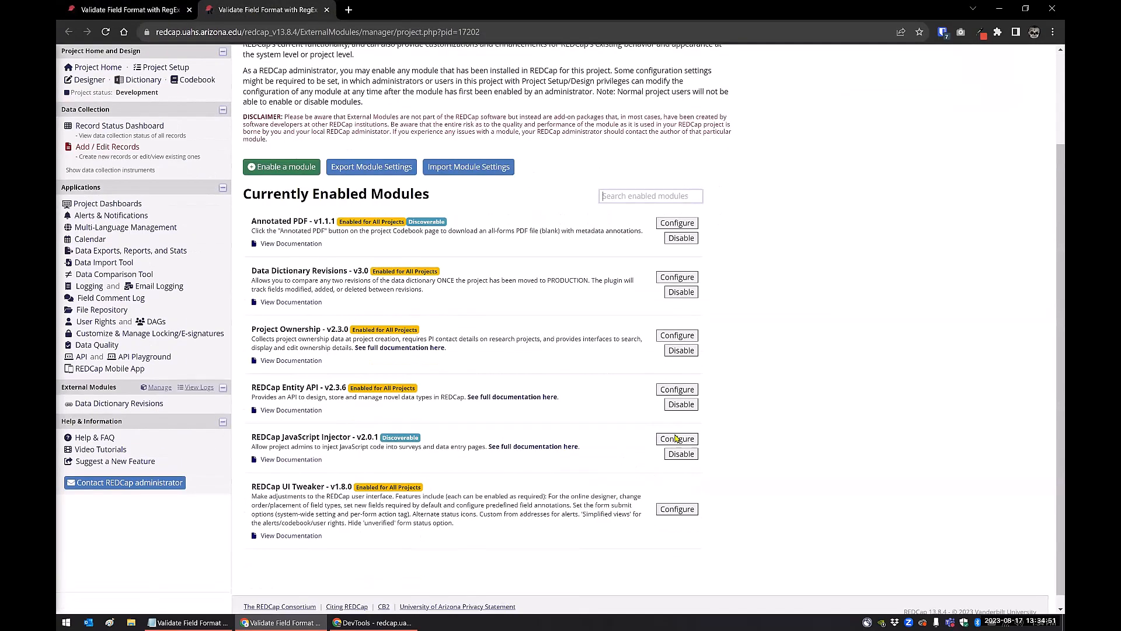
pyautogui.click(676, 438)
pyautogui.click(632, 376)
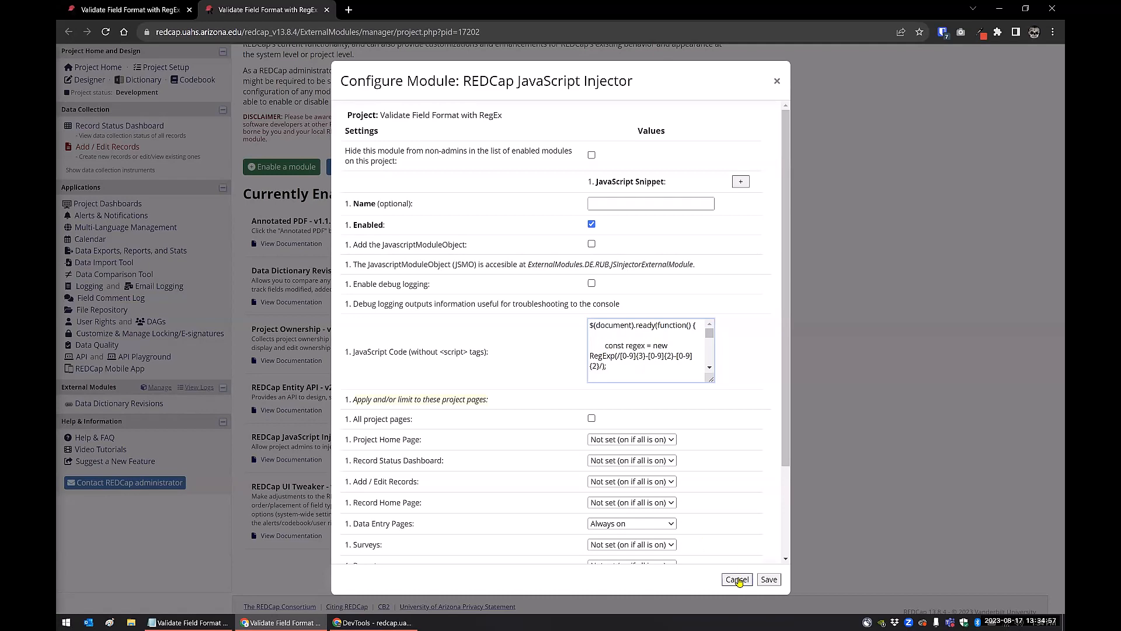
pyautogui.click(737, 580)
# Return to the record 1 form and reload it, discarding the unsaved changes
pyautogui.click(151, 9)
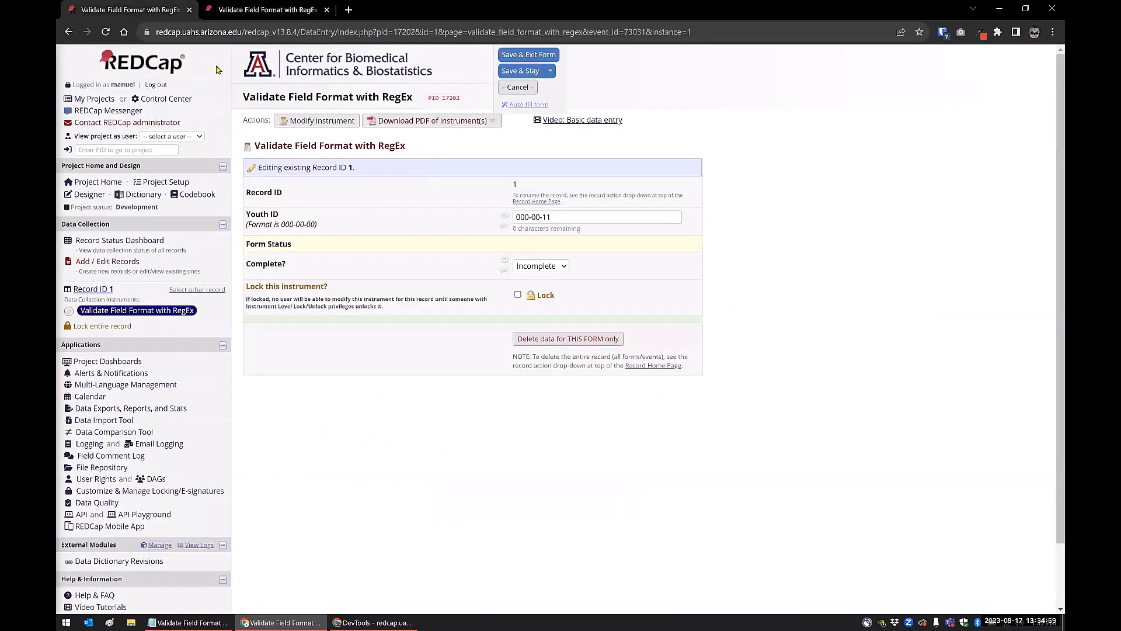
pyautogui.click(106, 31)
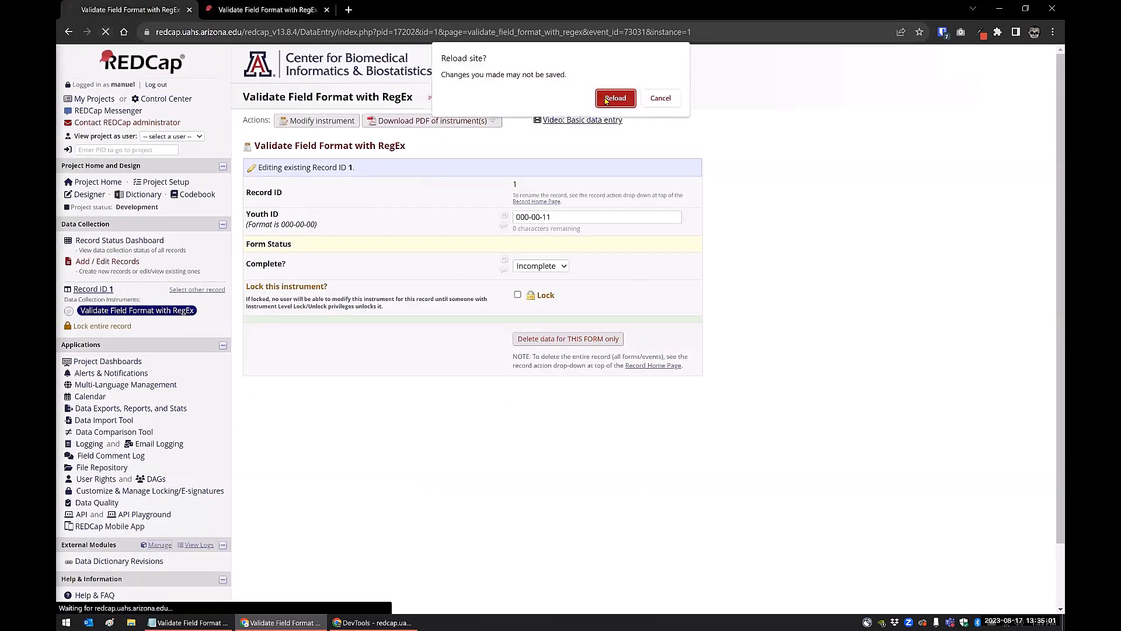
pyautogui.click(616, 98)
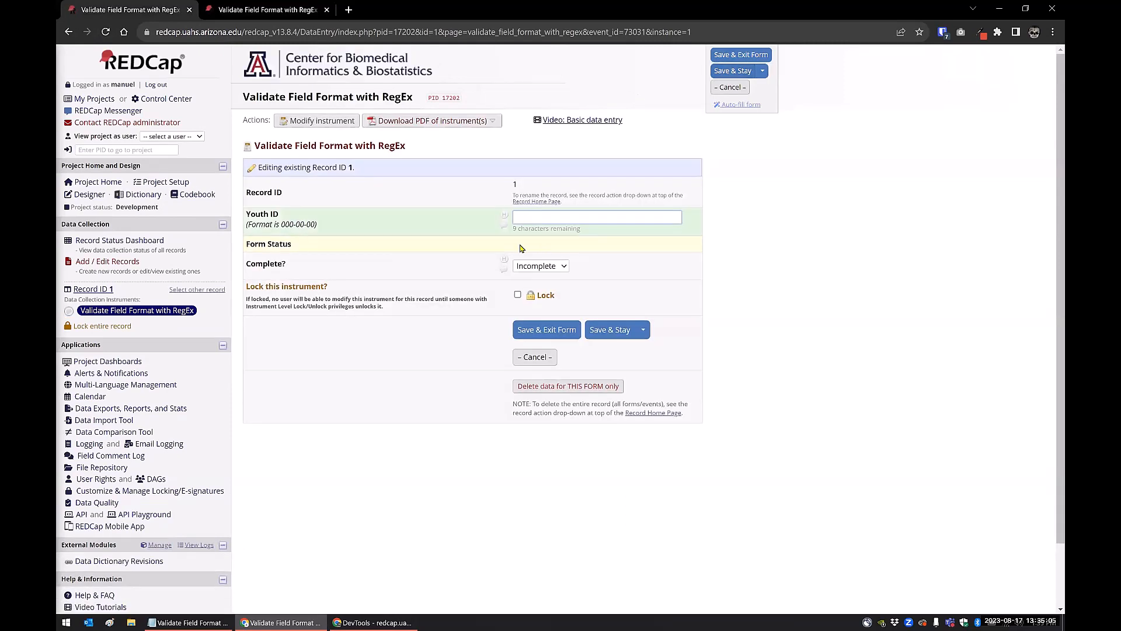
# Test the Youth ID validation with the entry "test" and clear the field again
pyautogui.write('test')
pyautogui.click(521, 246)
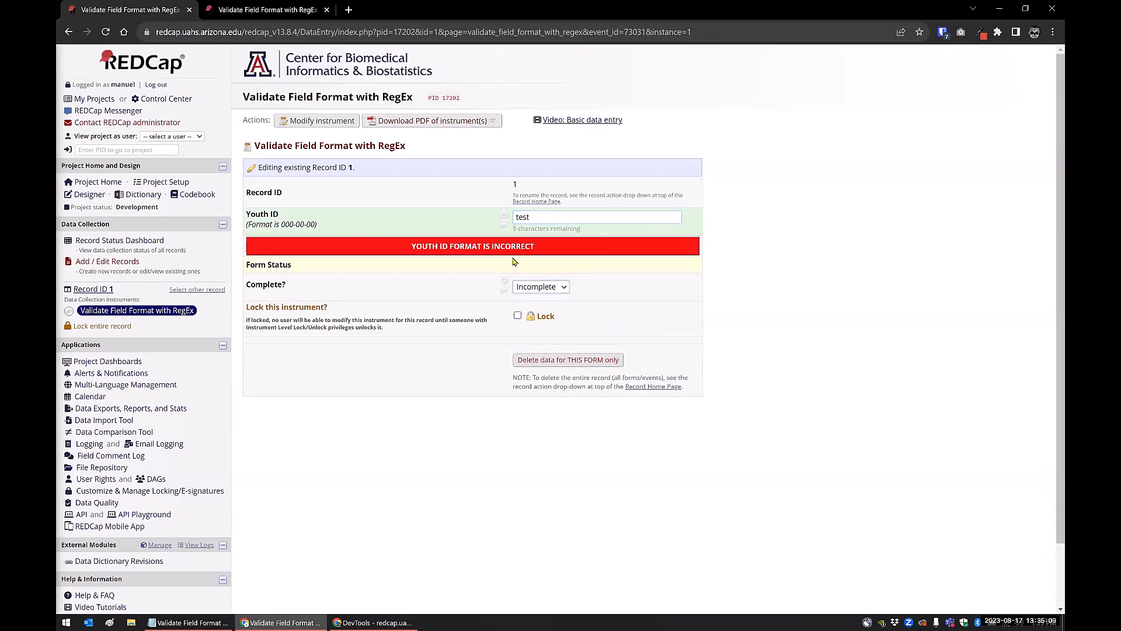
pyautogui.doubleClick(548, 220)
pyautogui.press('BackSpace')
pyautogui.press('Tab')
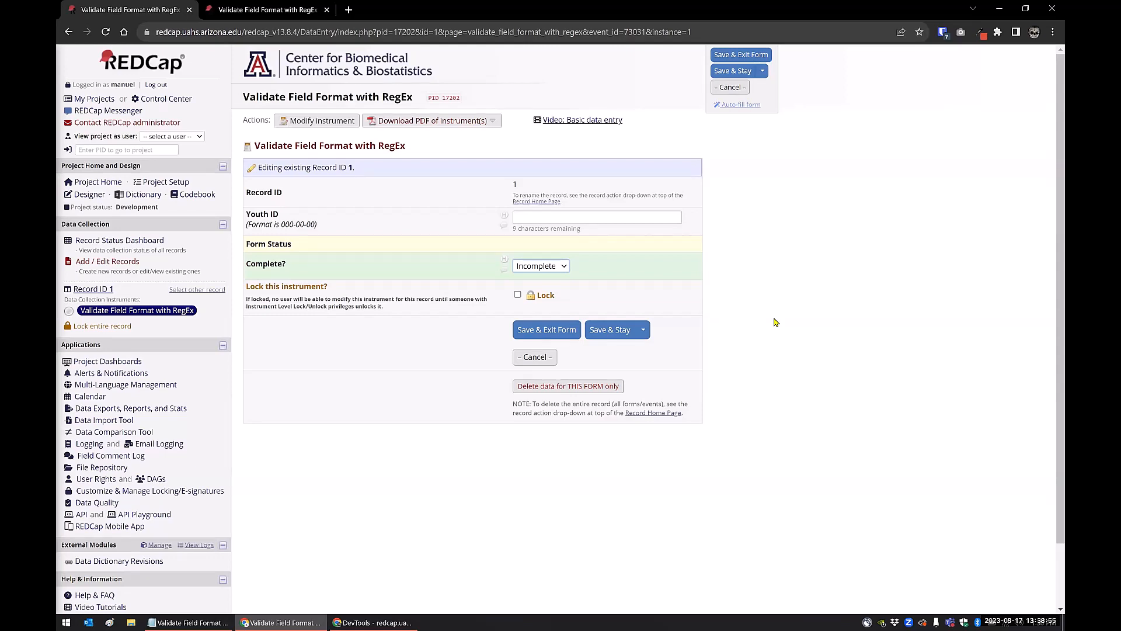
# Enter "test" in the empty Youth ID field again and leave the field to trigger validation
pyautogui.click(544, 217)
pyautogui.write('test')
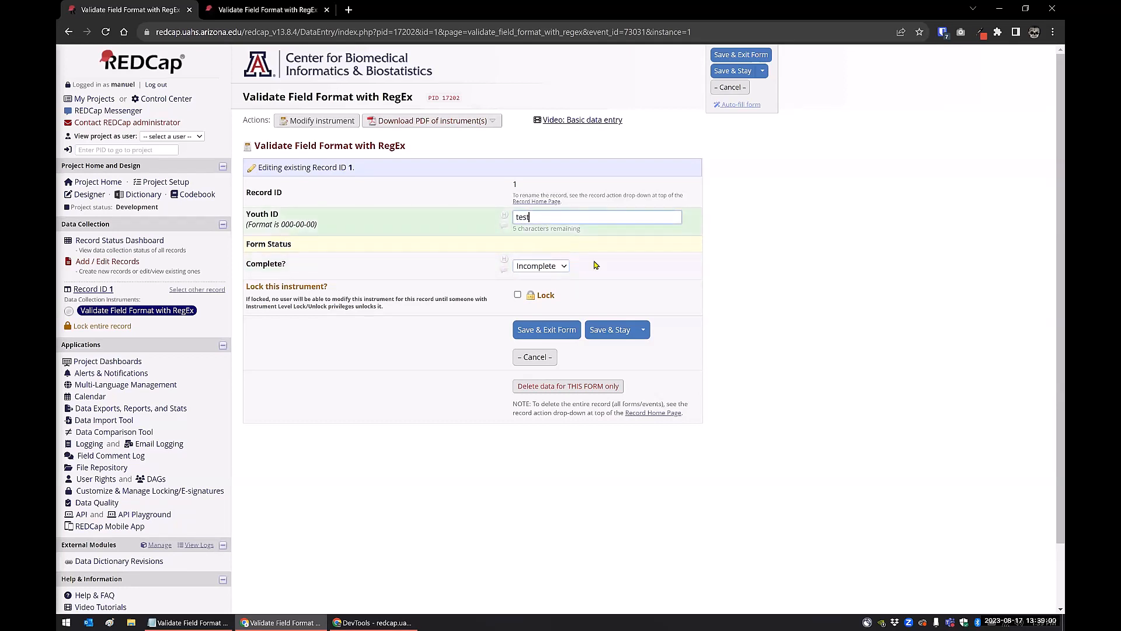
pyautogui.click(632, 273)
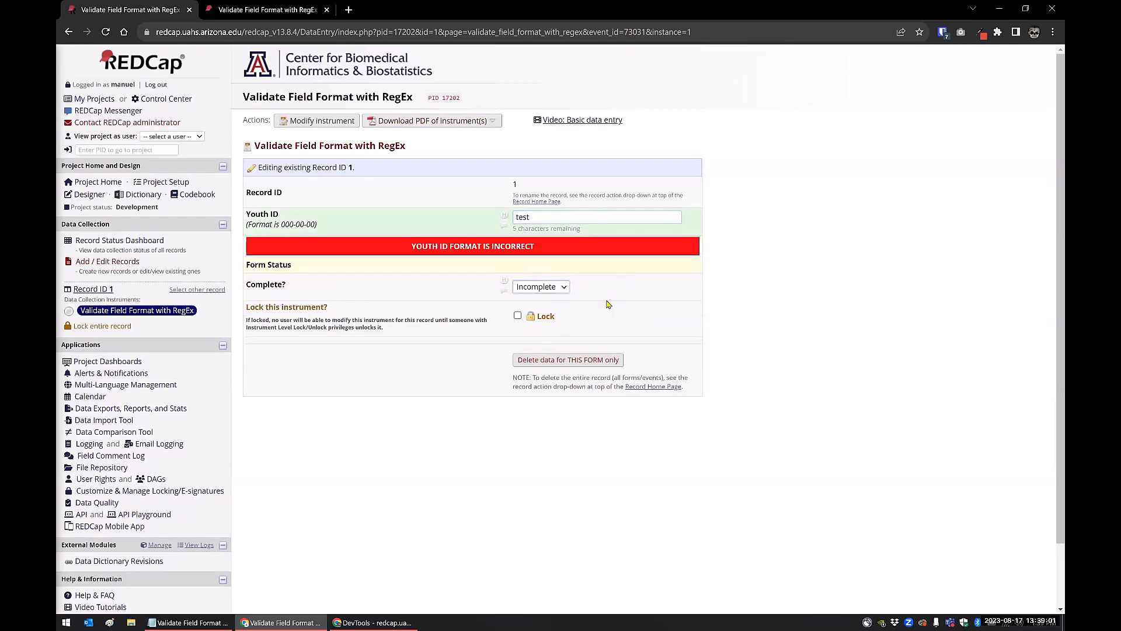
# Switch to the Notepad script and examine the focusout handler line for the youth_id input
pyautogui.click(210, 620)
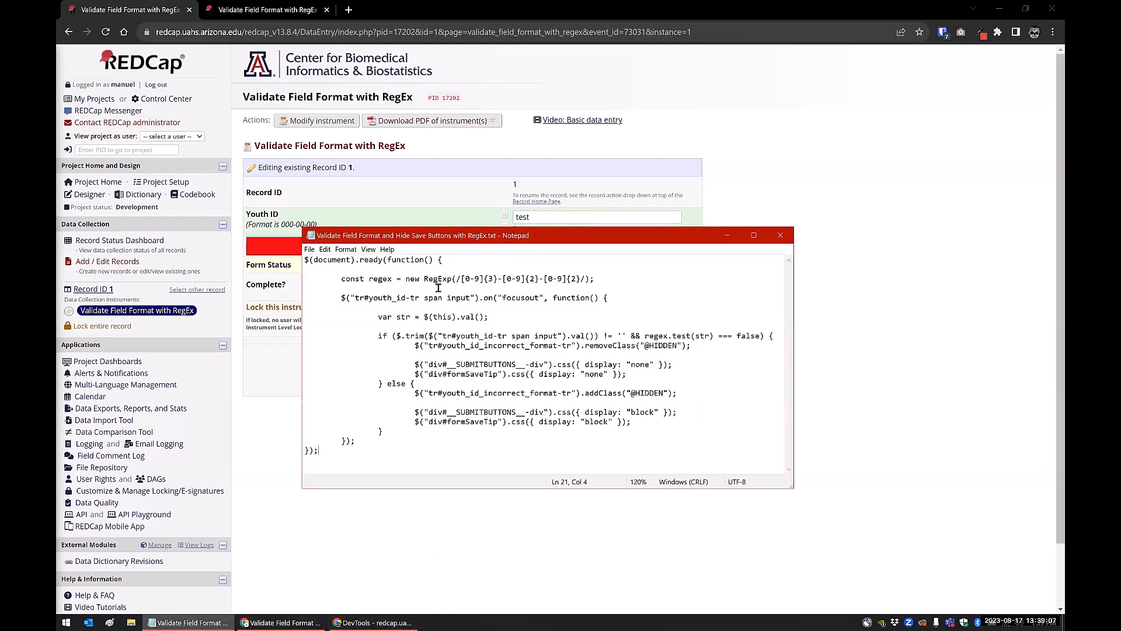
pyautogui.moveTo(342, 297); pyautogui.dragTo(599, 297)
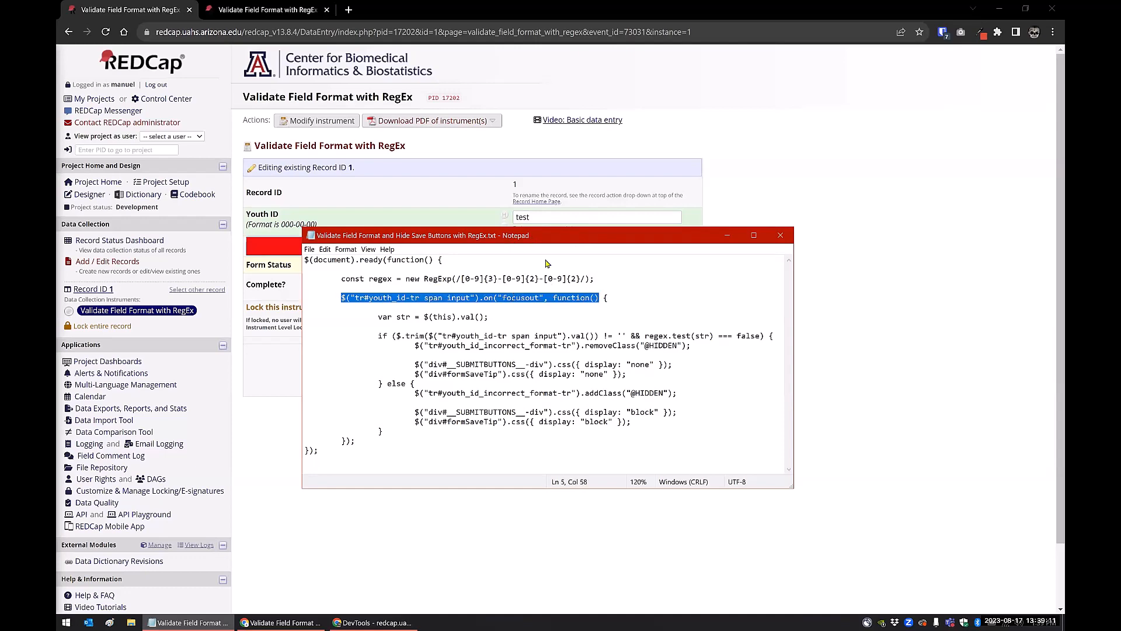
pyautogui.moveTo(543, 234); pyautogui.dragTo(601, 293)
# Back on the record form, replace the invalid Youth ID with a value matching the 000-00-00 format and leave the field
pyautogui.click(547, 217)
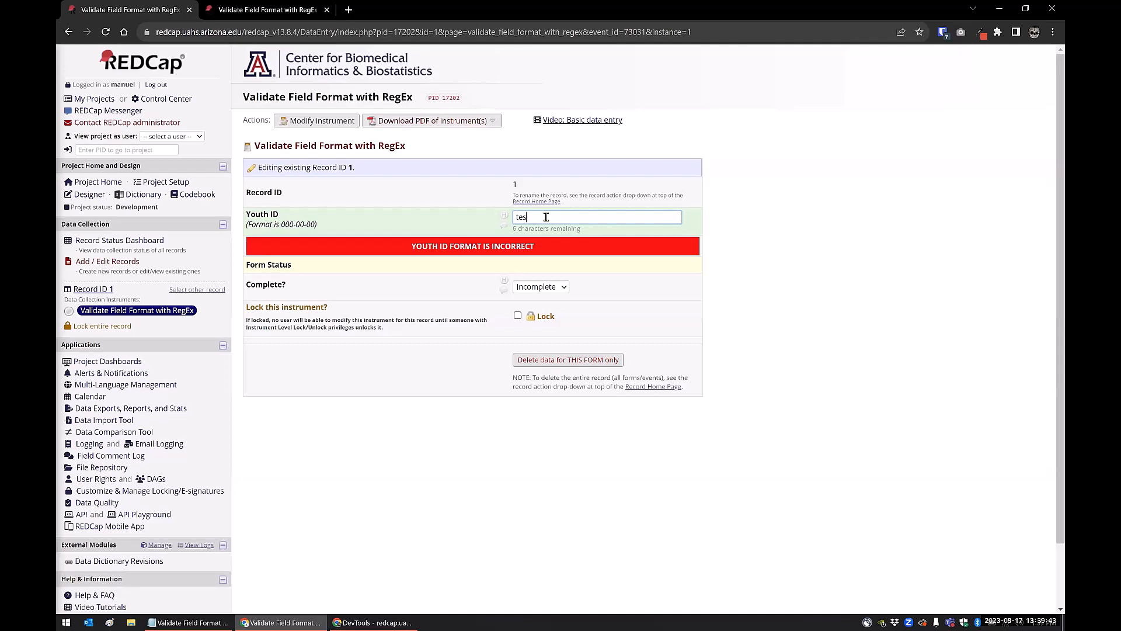
pyautogui.press('BackSpace')
pyautogui.press('BackSpace')
pyautogui.press('BackSpace')
pyautogui.write('000-00-00')
pyautogui.press('Tab')
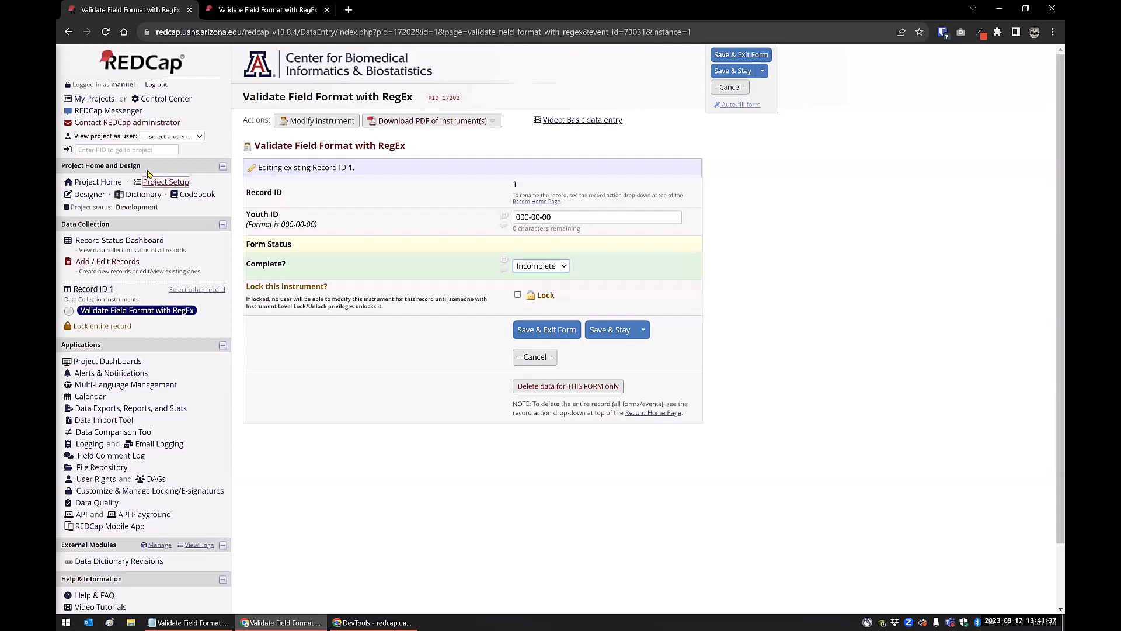
# Open the instrument for modification, discarding unsaved changes, and make the Youth ID field required
pyautogui.click(311, 124)
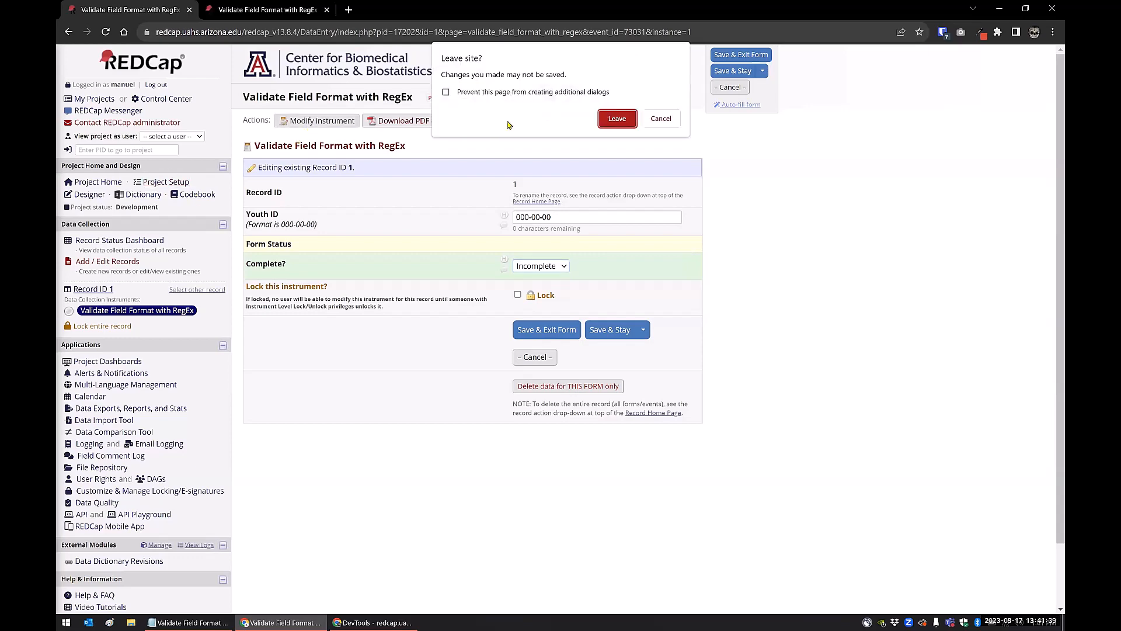
pyautogui.click(617, 119)
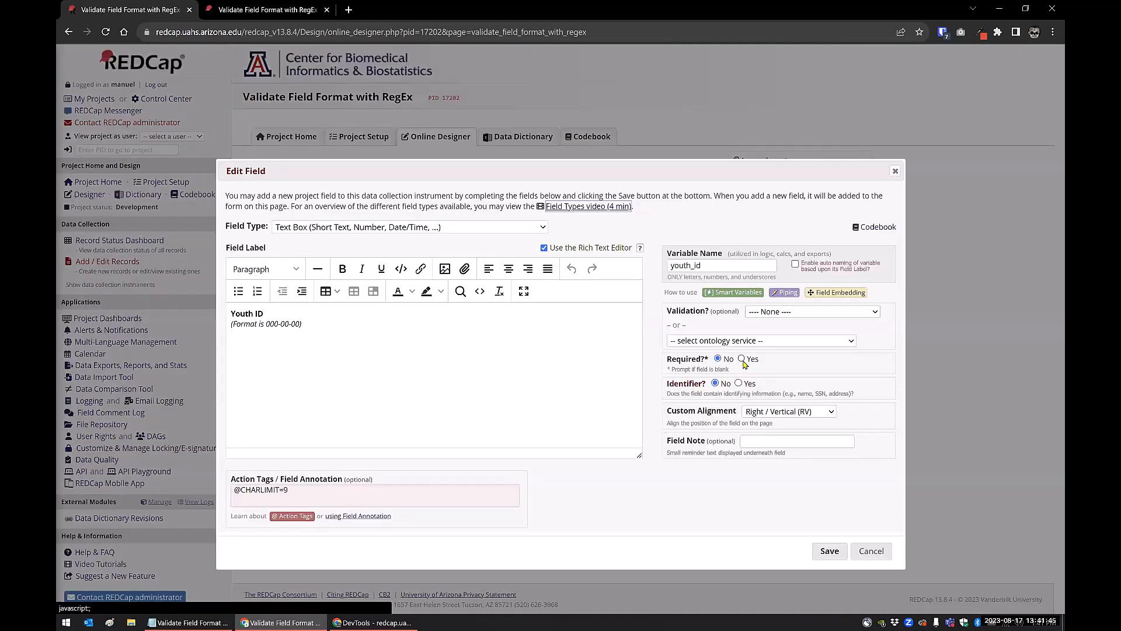
pyautogui.click(742, 360)
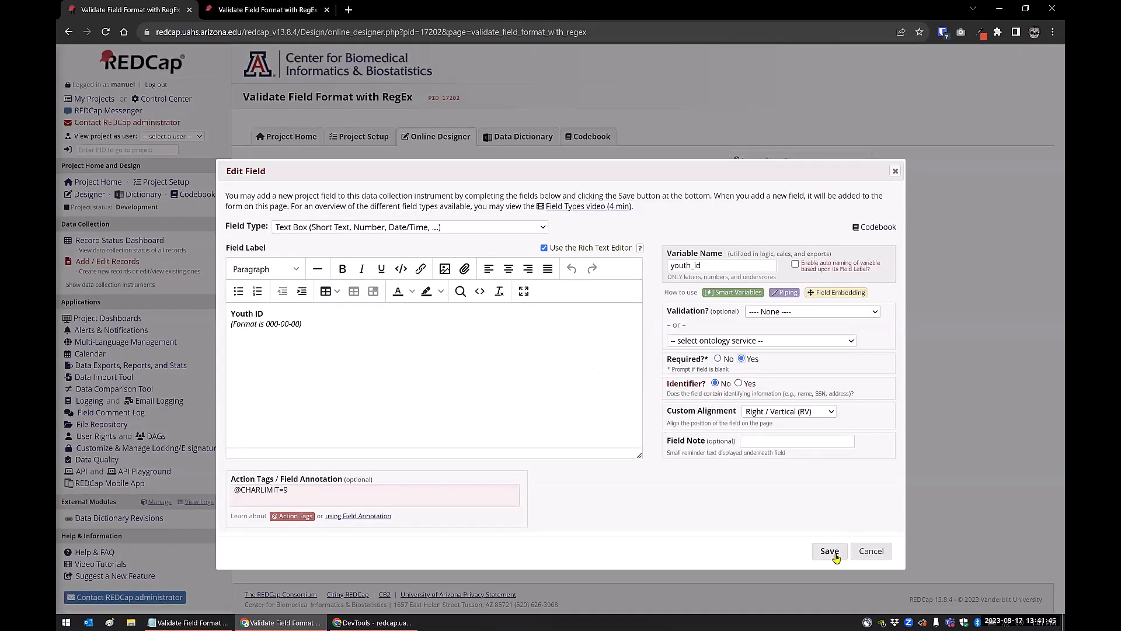
pyautogui.click(831, 552)
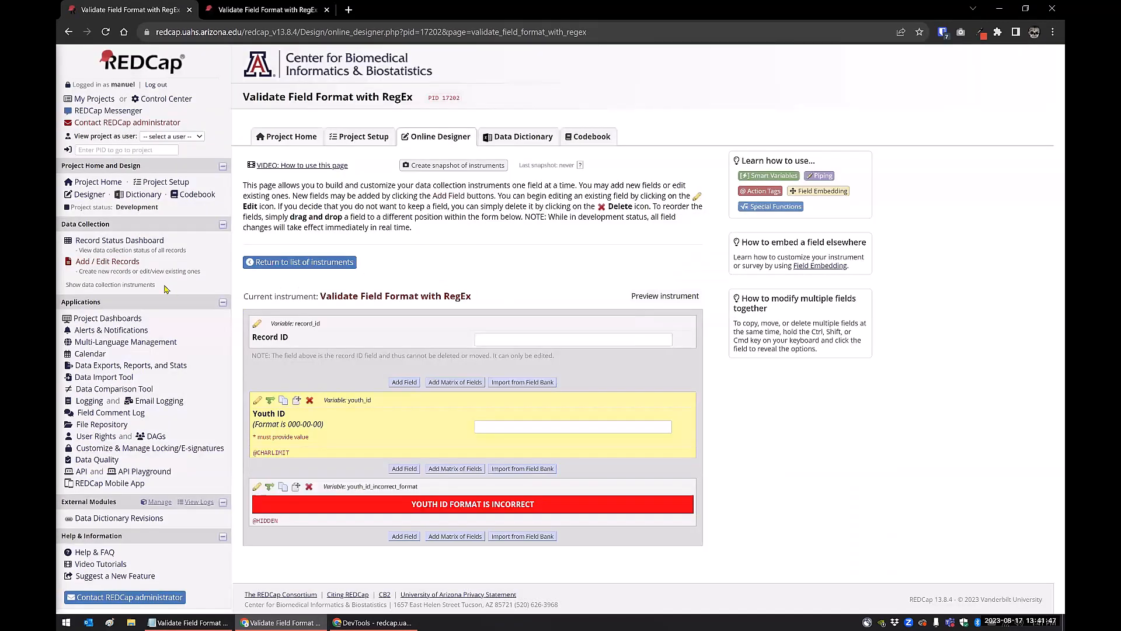
# Open record 1's form from the Record Status Dashboard and save it with Youth ID left empty, staying on the form
pyautogui.click(127, 241)
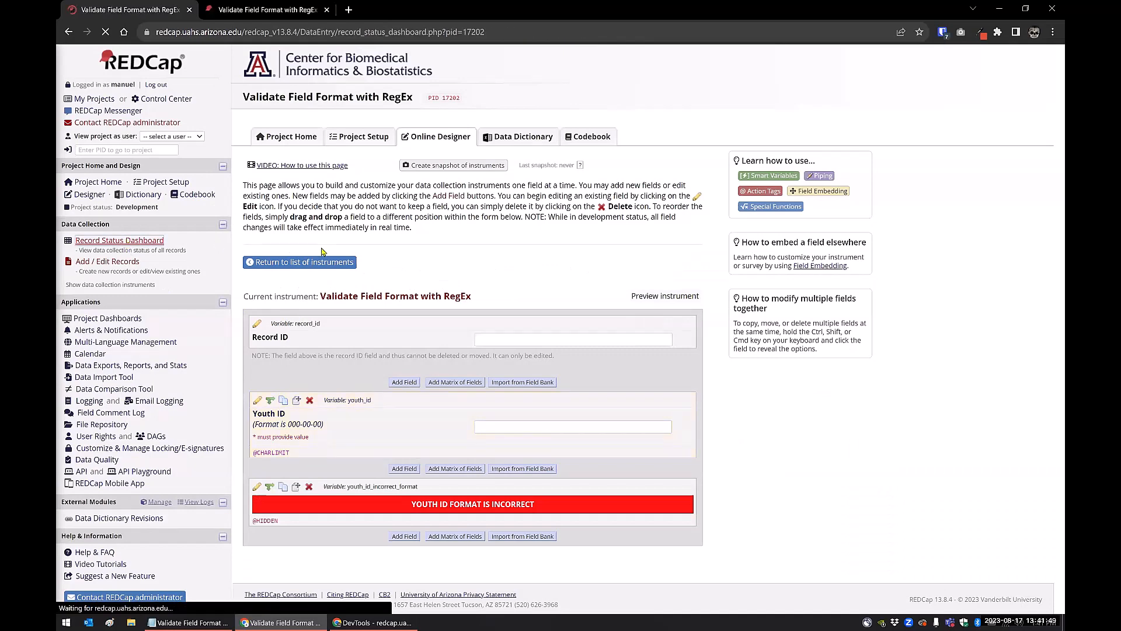
pyautogui.click(304, 359)
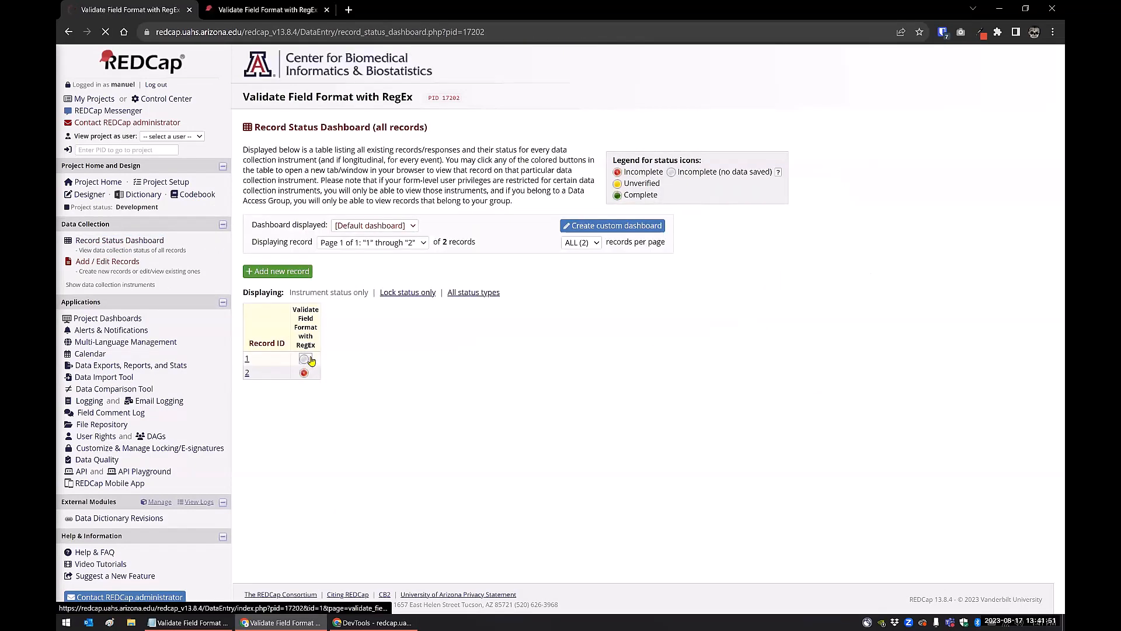
pyautogui.click(611, 342)
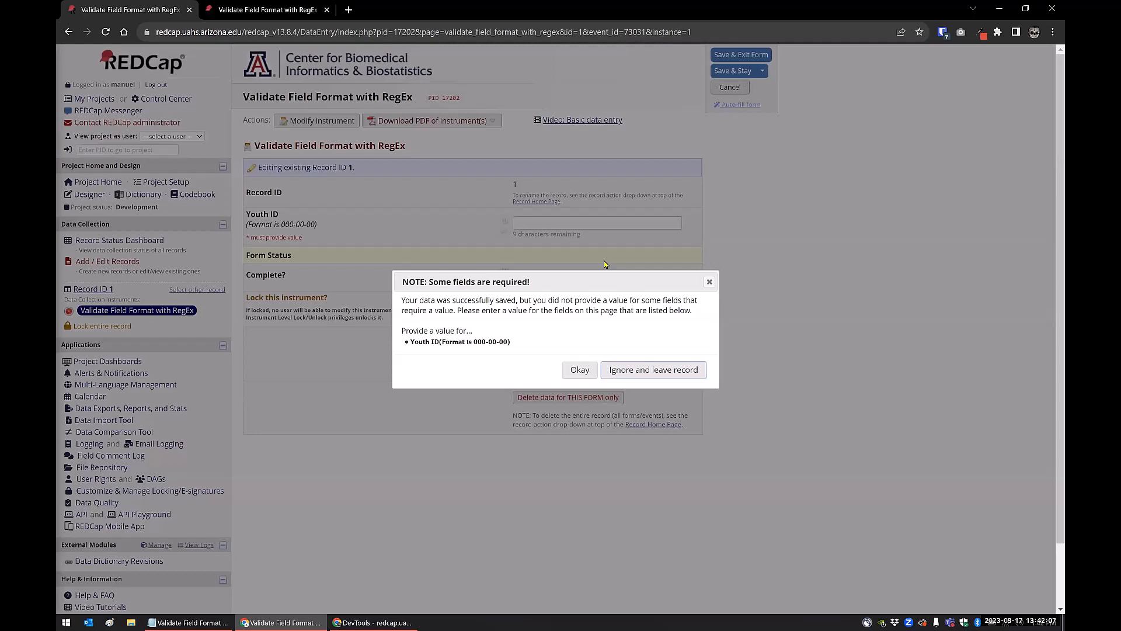
# Examine the page's source files in an enlarged DevTools window, and back on the form dismiss the required-fields notice
pyautogui.click(388, 620)
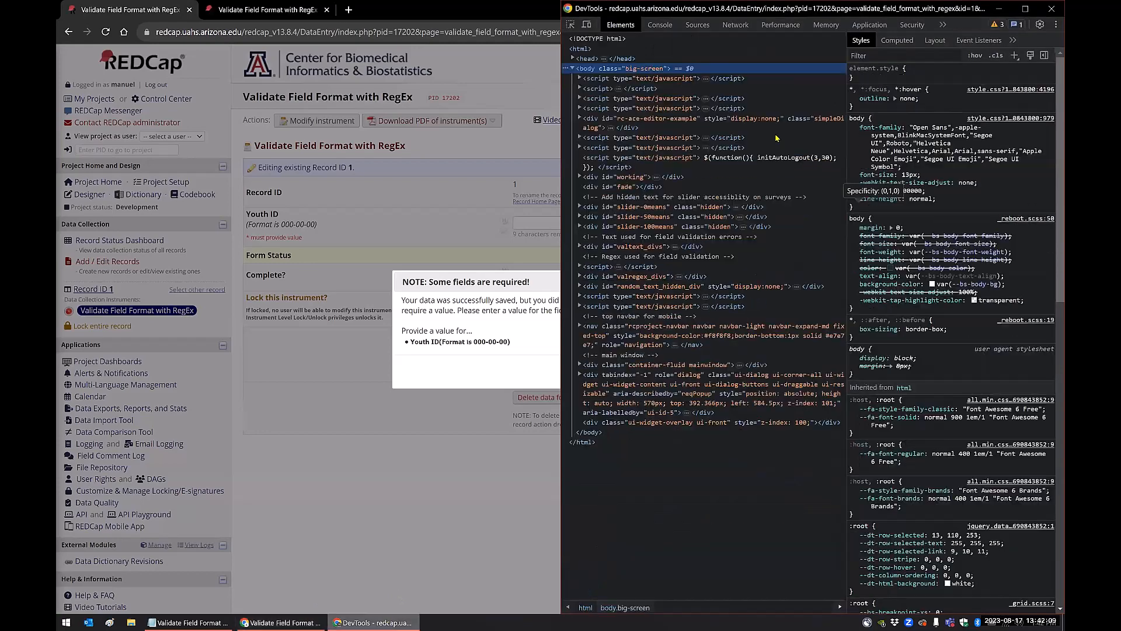
pyautogui.click(1025, 9)
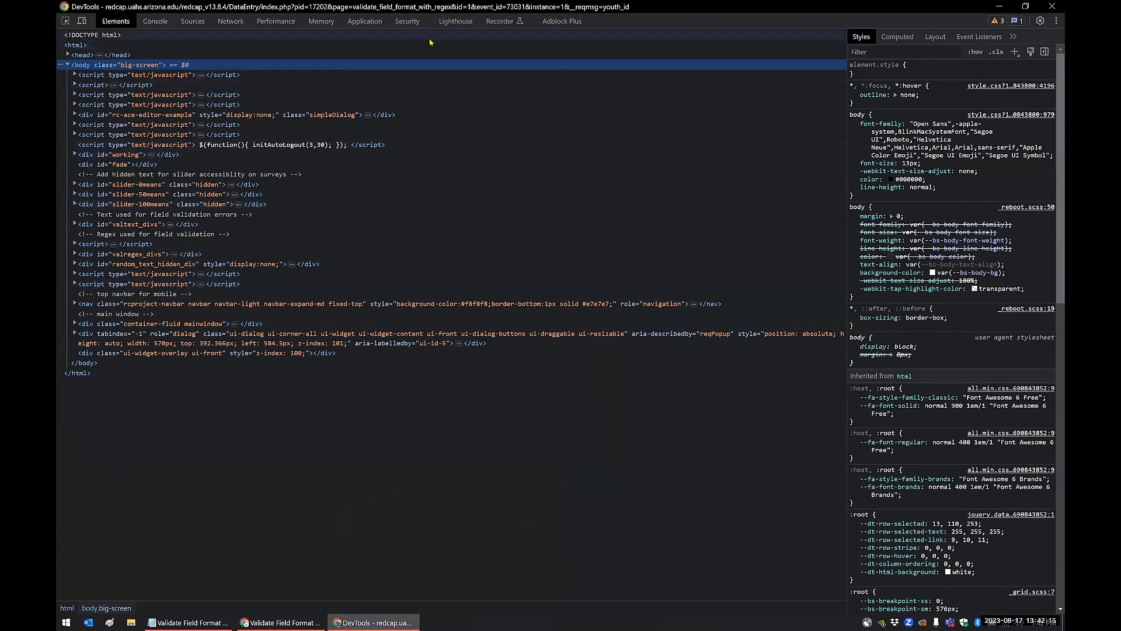
pyautogui.click(193, 21)
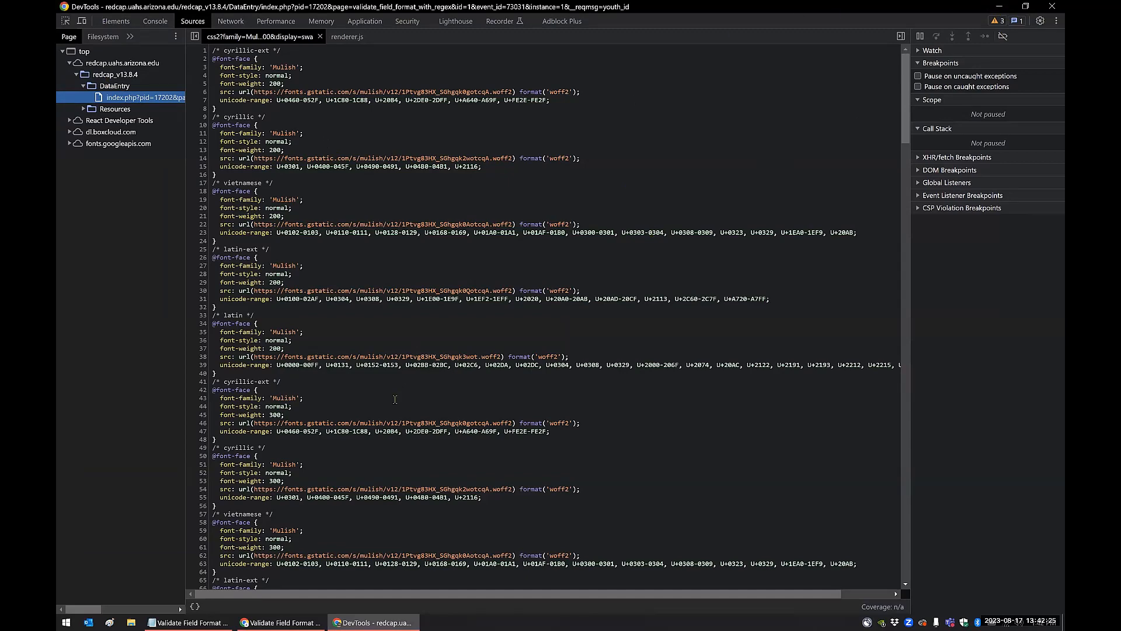
pyautogui.click(281, 623)
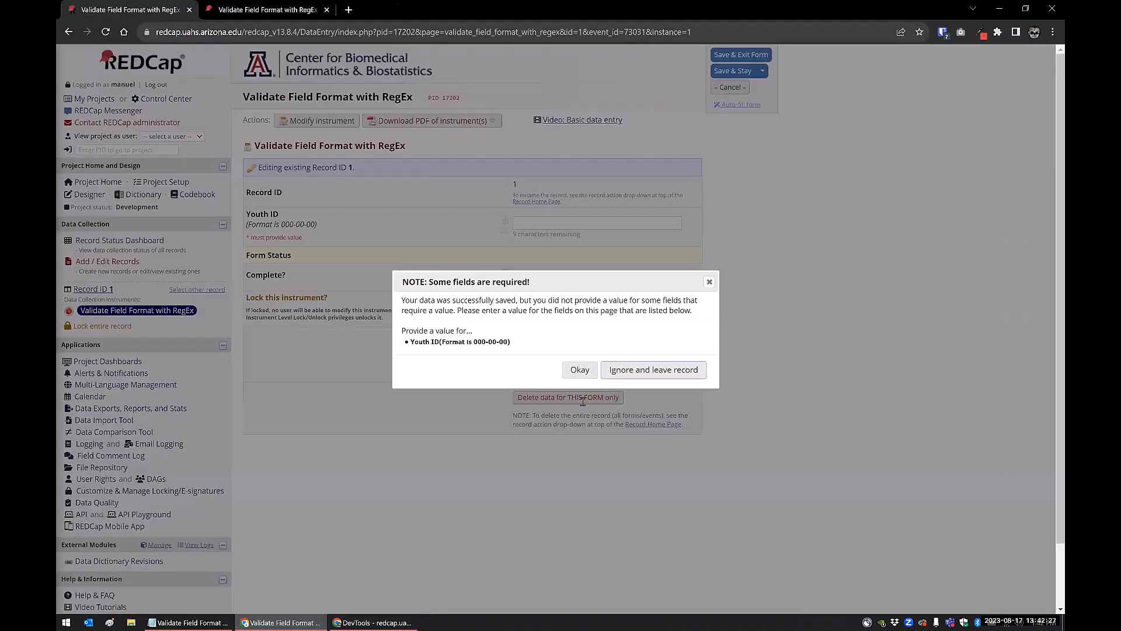
pyautogui.click(579, 370)
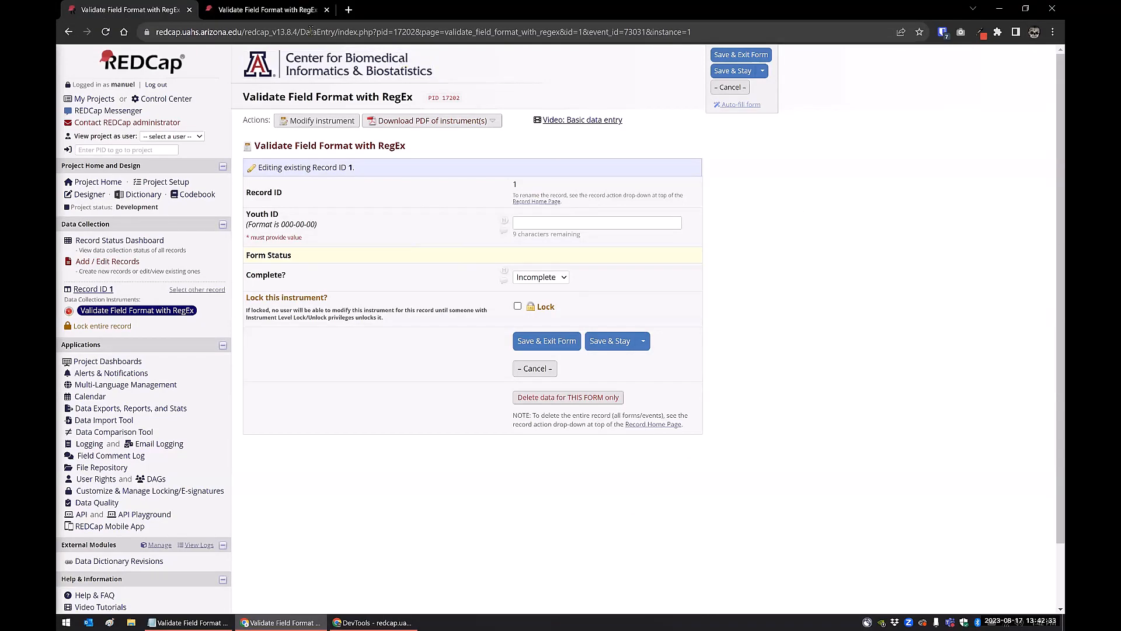
# In the second browser tab, open the form of record 1 in the "Using JavaScript to Set Values" project
pyautogui.click(295, 11)
pyautogui.scroll(2, 88, 228)
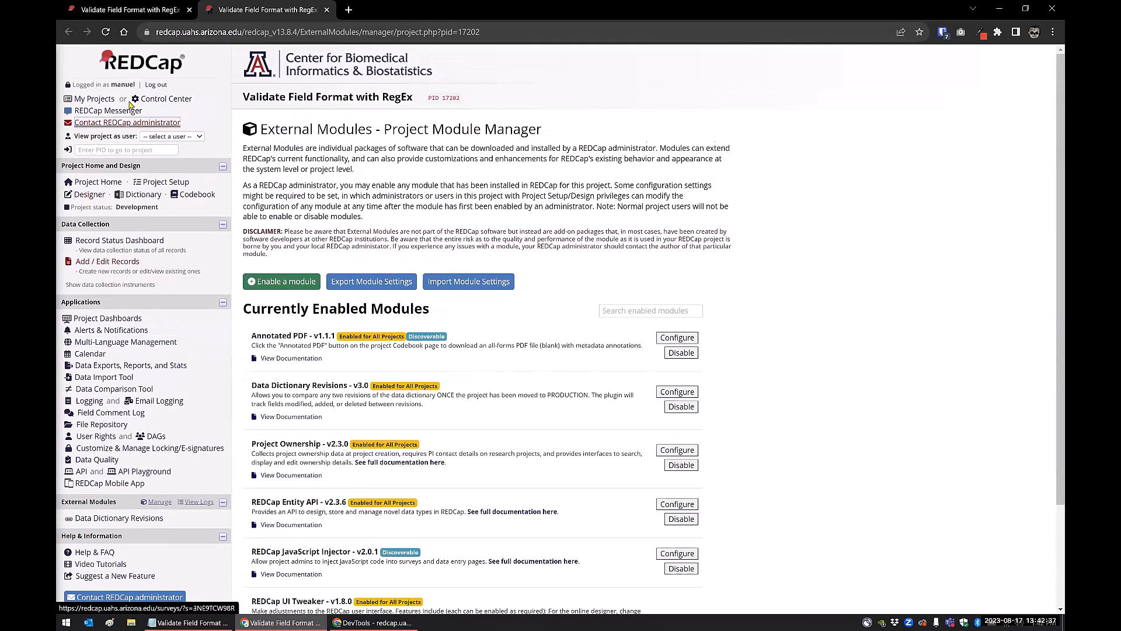
pyautogui.click(100, 101)
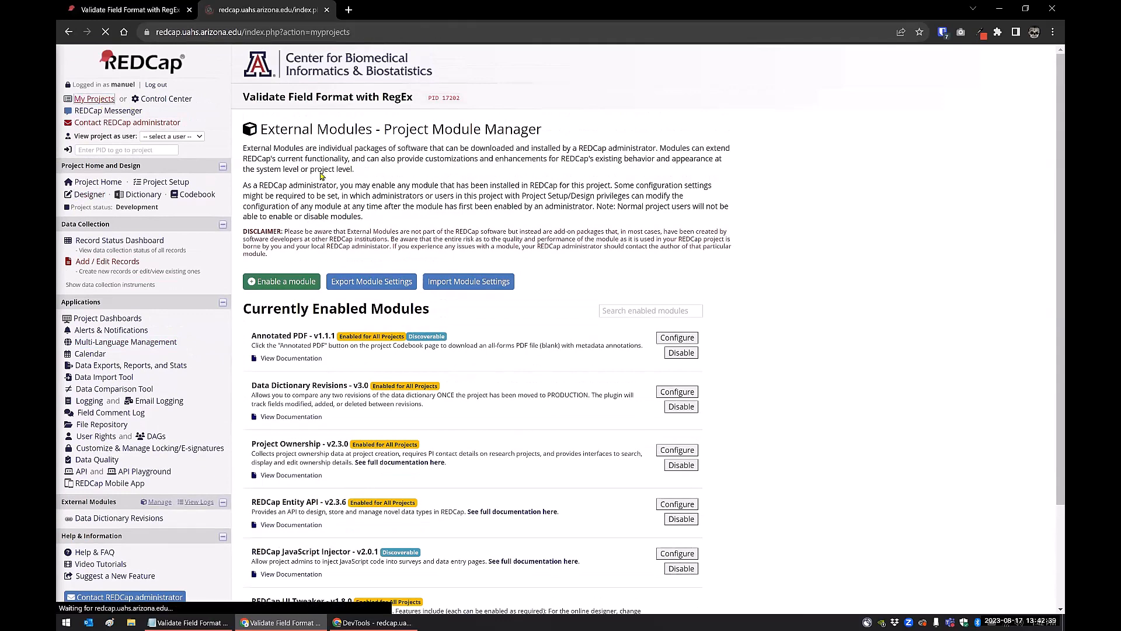
pyautogui.scroll(-3, 280, 374)
pyautogui.scroll(-15, 281, 373)
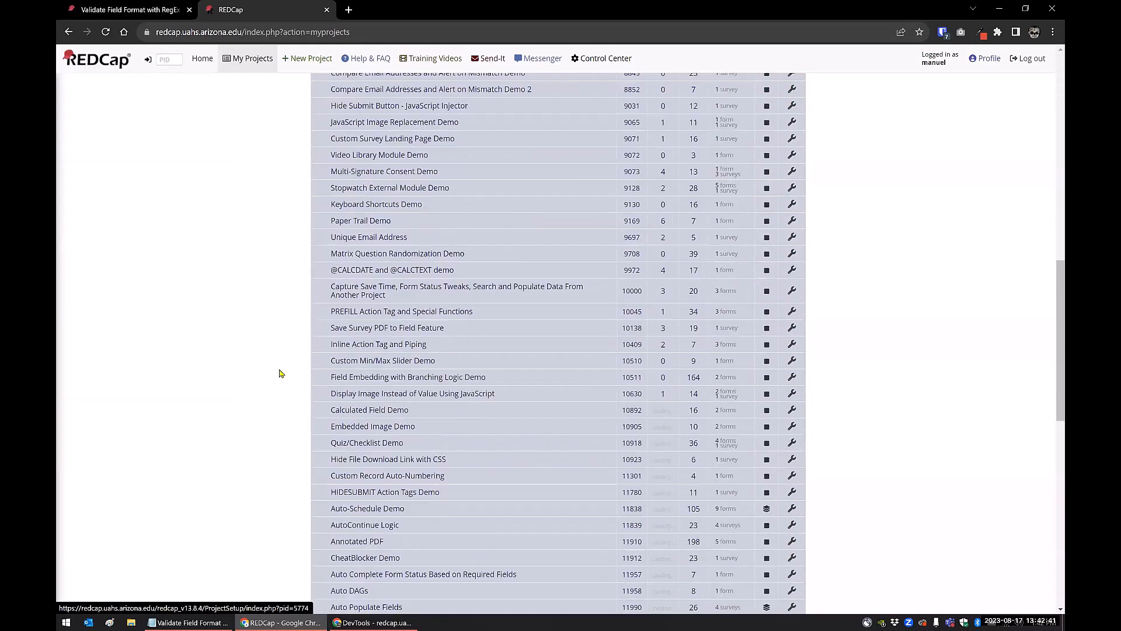
pyautogui.click(364, 366)
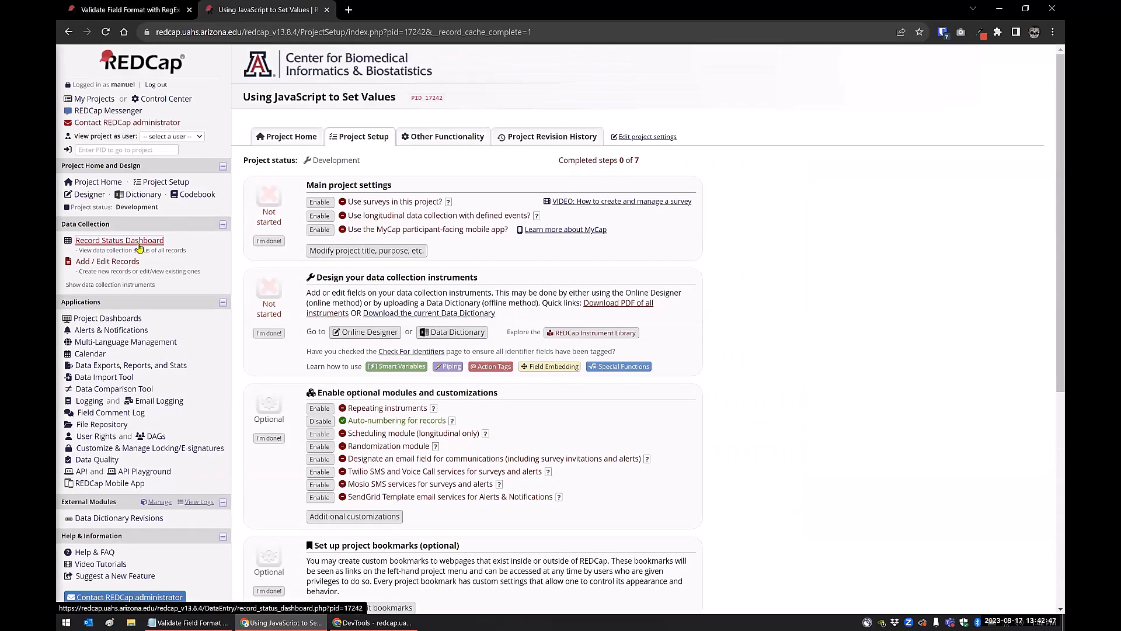
pyautogui.click(139, 246)
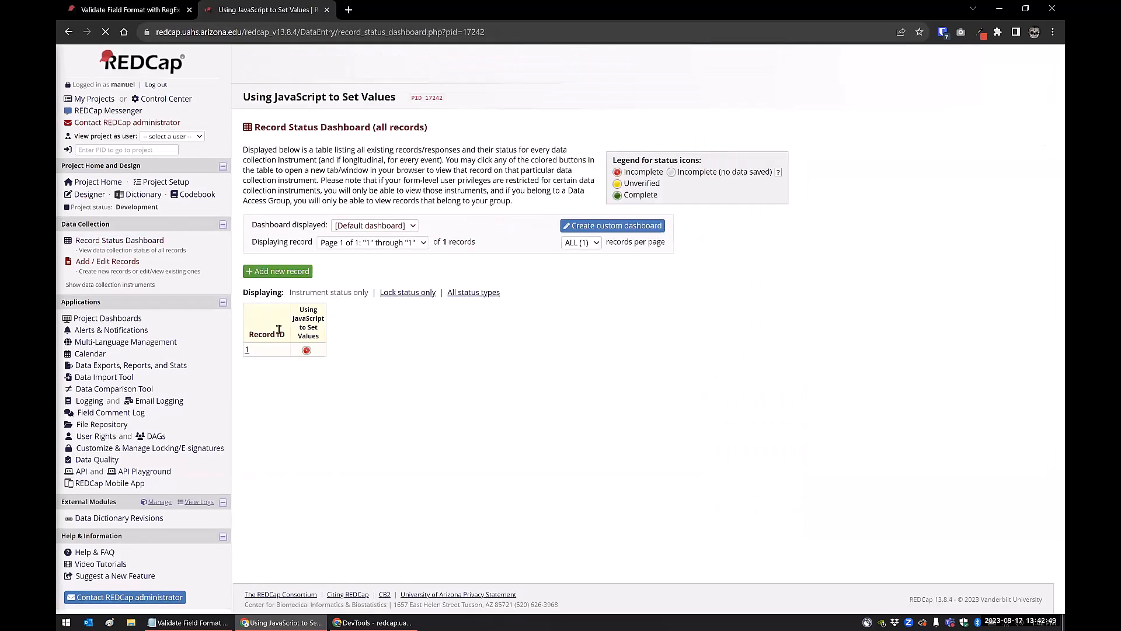
pyautogui.click(306, 351)
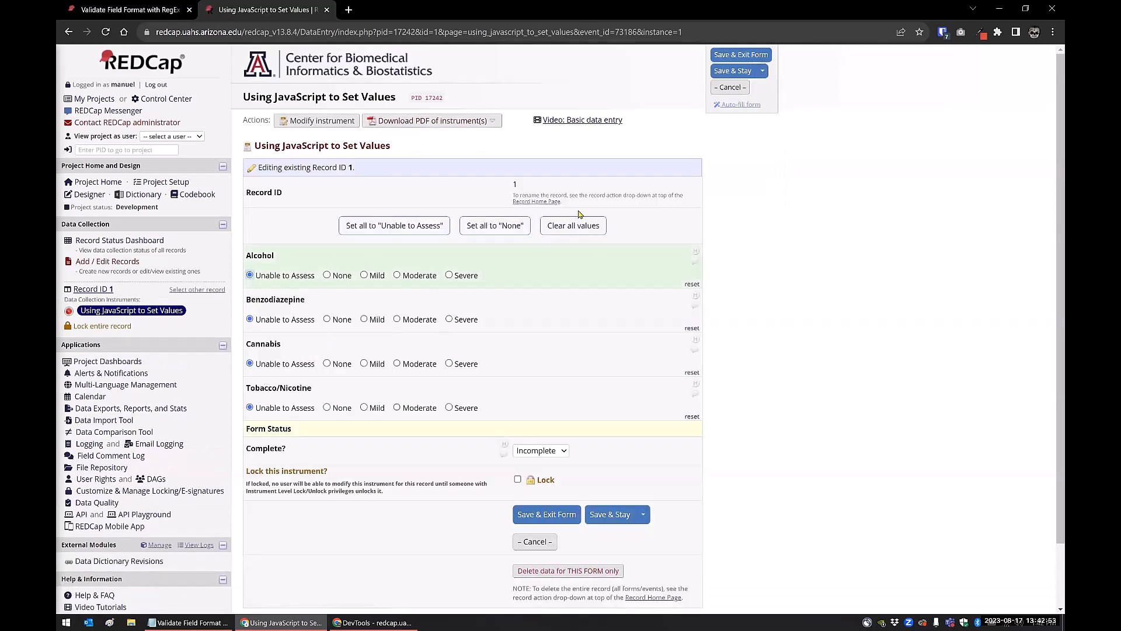
# Test the form's custom options for setting all answers to "Unable to Assess" or "None", and clear all values
pyautogui.click(362, 226)
pyautogui.click(490, 226)
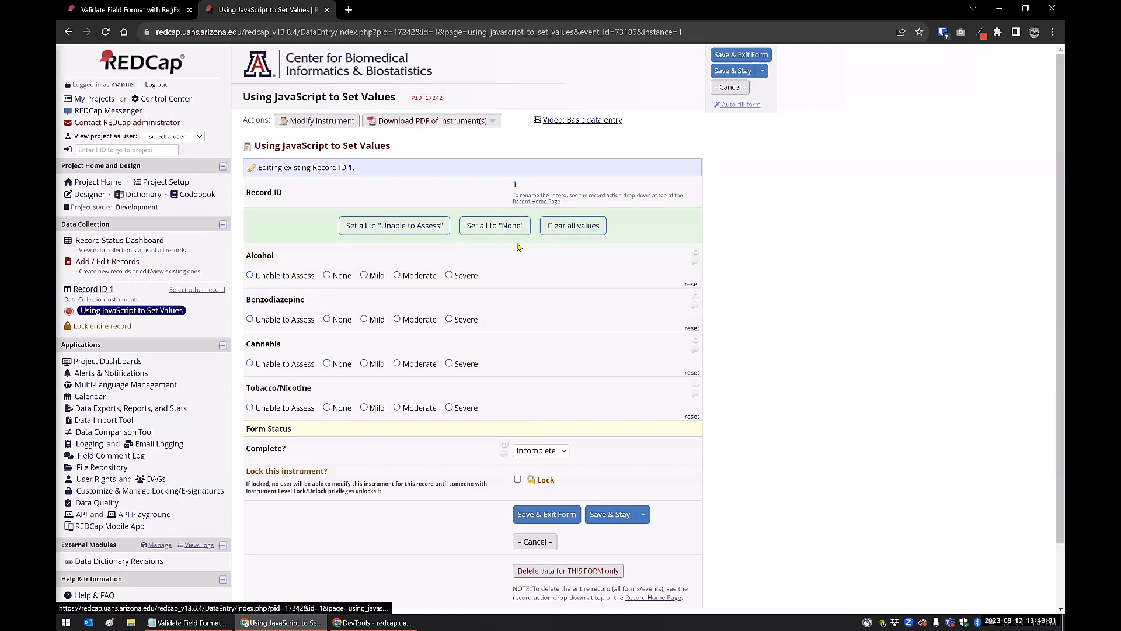
pyautogui.click(515, 225)
pyautogui.click(571, 226)
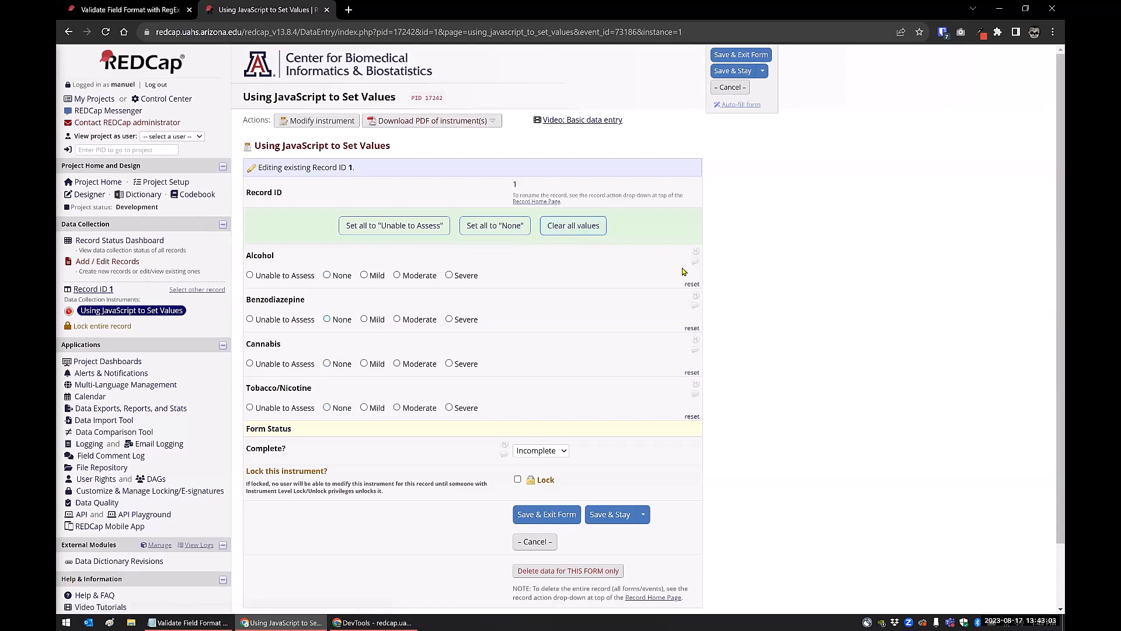
# Test resetting Alcohol from Severe, select Severe again, and inspect the code of its reset link in DevTools
pyautogui.click(450, 275)
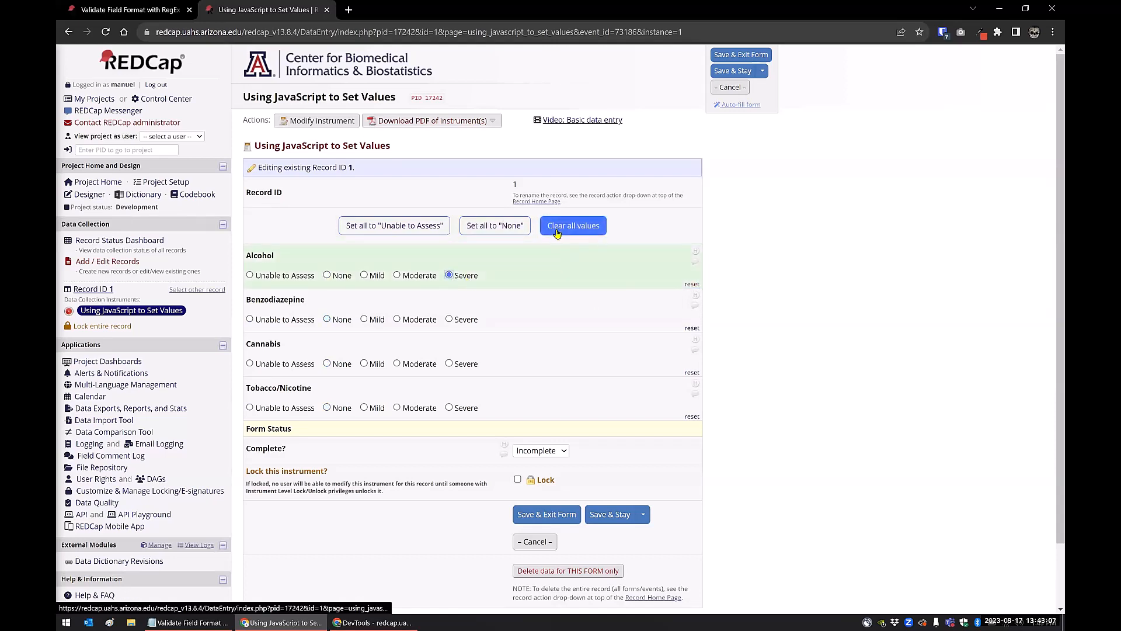
pyautogui.click(689, 285)
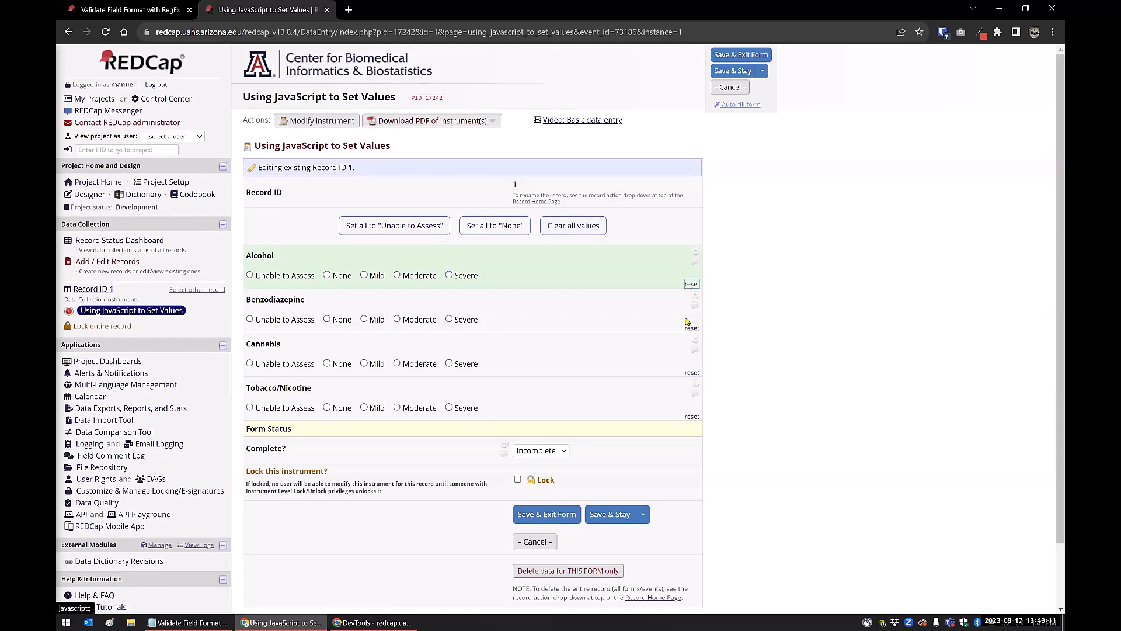
pyautogui.click(449, 275)
pyautogui.rightClick(689, 286)
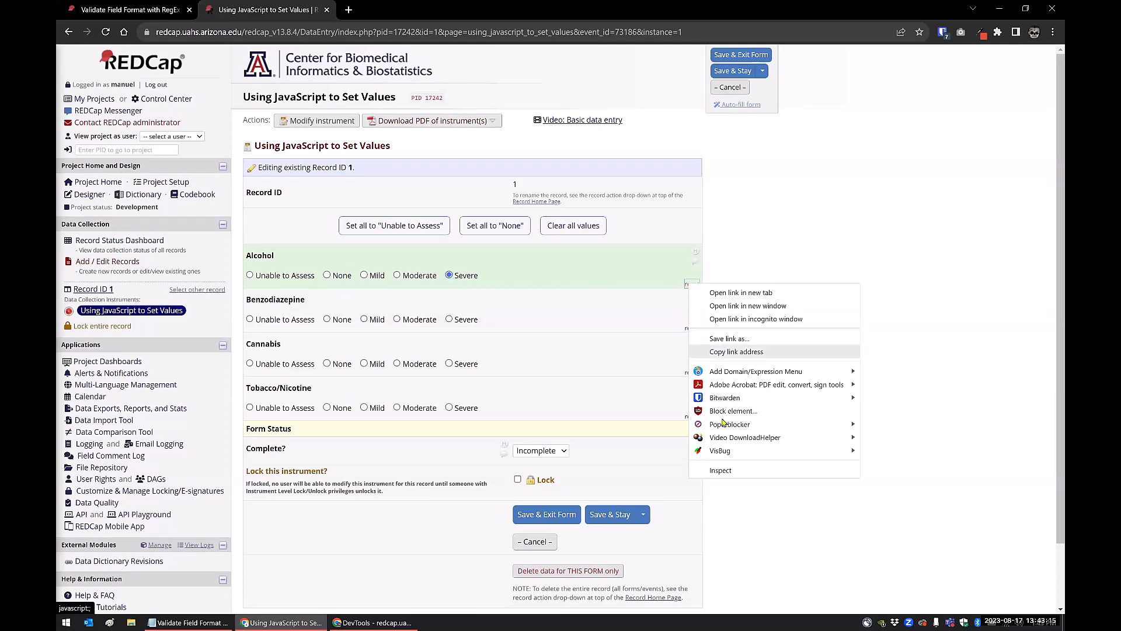
pyautogui.click(727, 468)
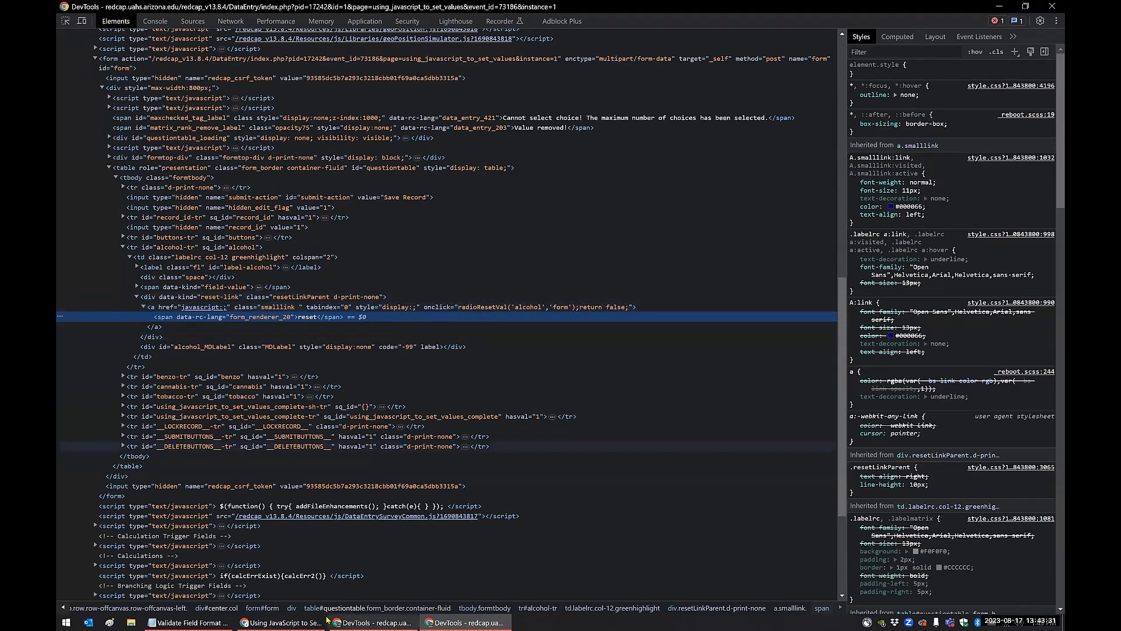
pyautogui.moveTo(375, 622)
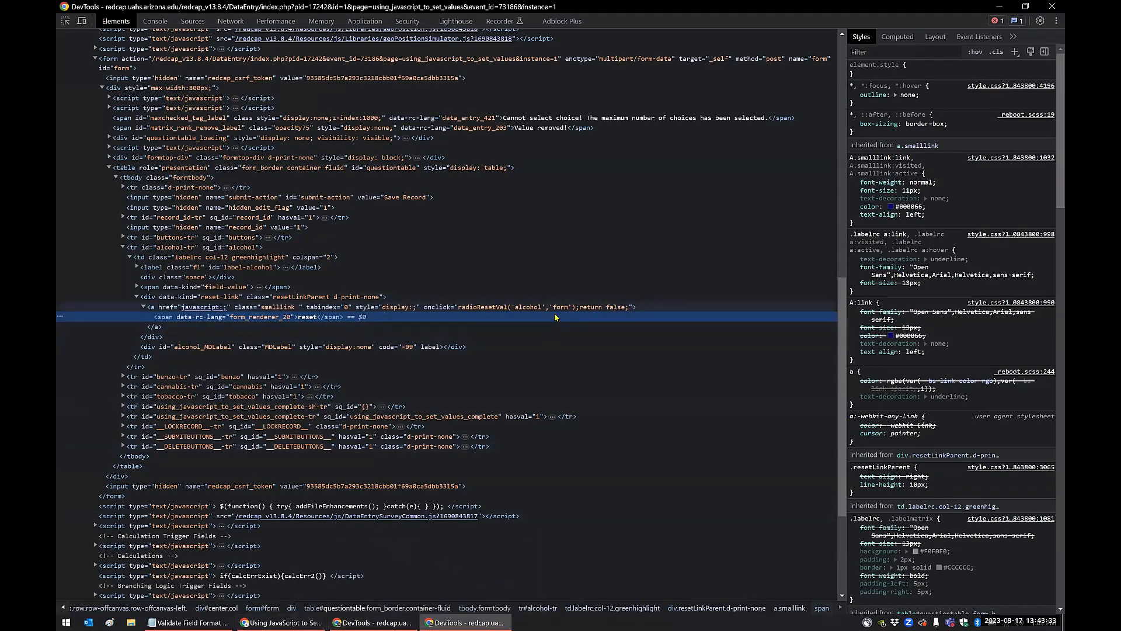
pyautogui.click(366, 620)
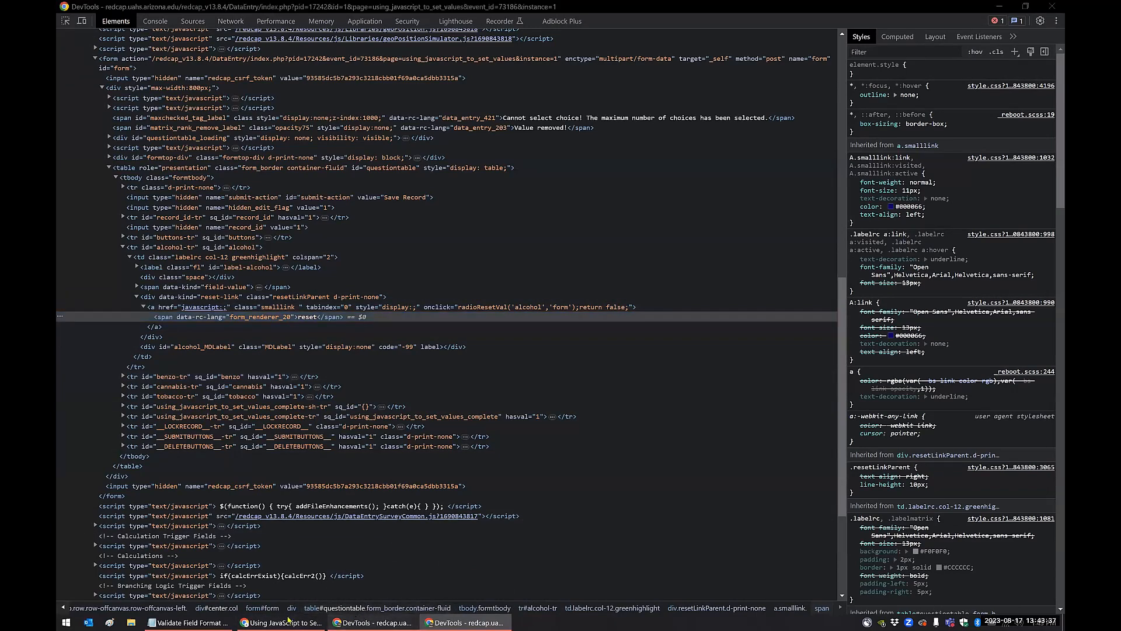
# Return to the form, reset the Alcohol answer, and review the reset link's onclick code in DevTools again
pyautogui.click(278, 621)
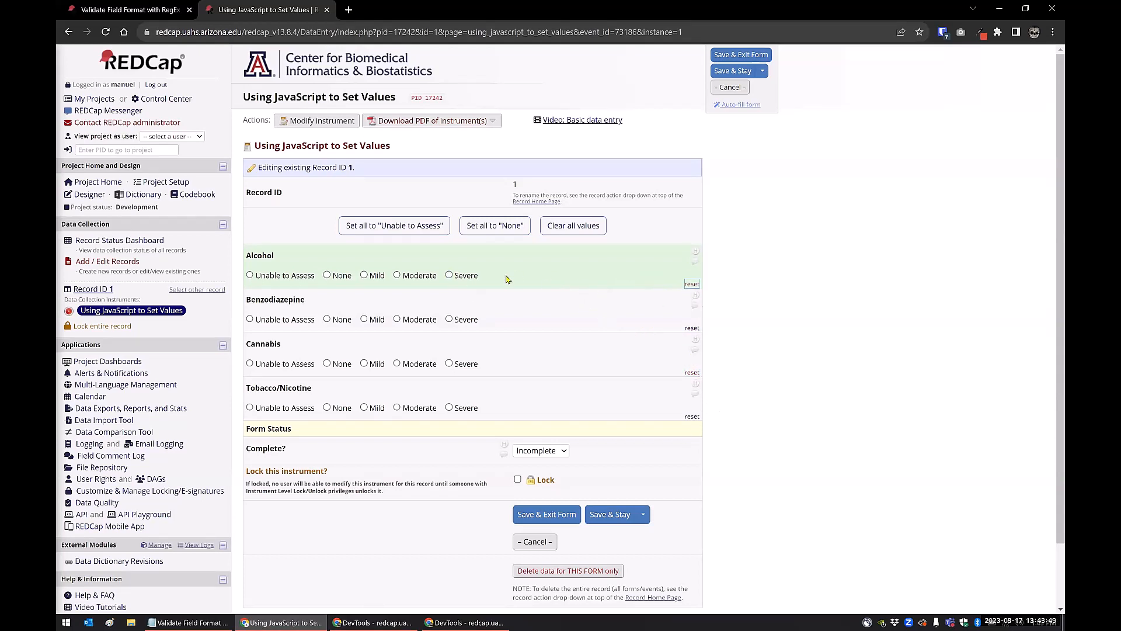
pyautogui.click(692, 284)
pyautogui.click(464, 622)
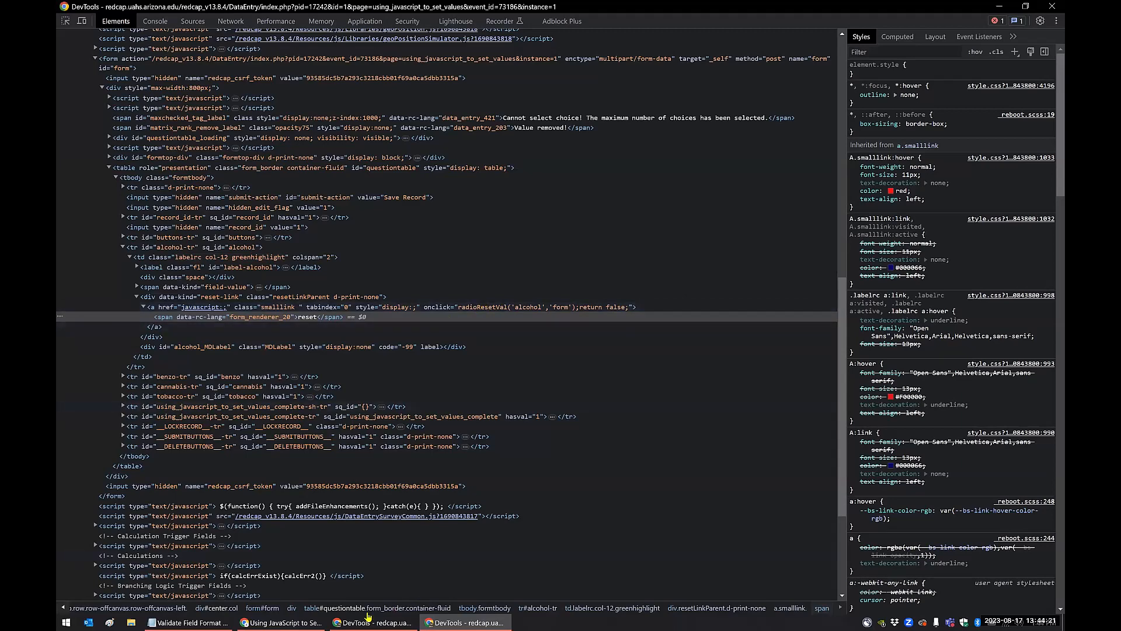
# Return to the Validate Field Format with RegEx form and inspect the Save & Stay button's onclick code in DevTools
pyautogui.click(286, 621)
pyautogui.click(127, 7)
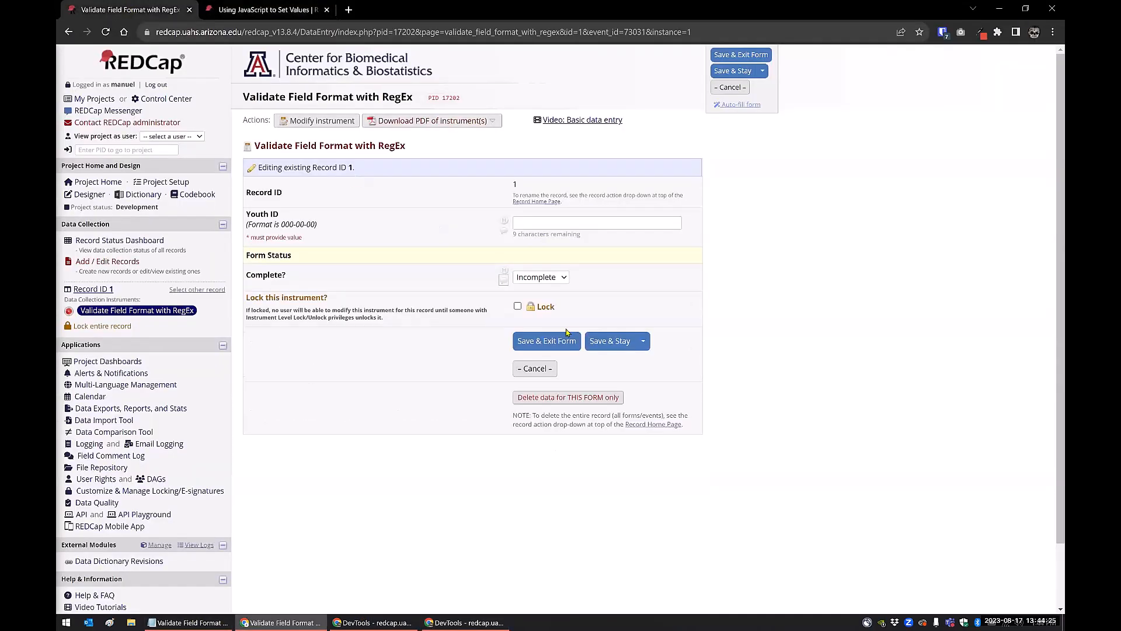
pyautogui.rightClick(605, 345)
pyautogui.click(641, 339)
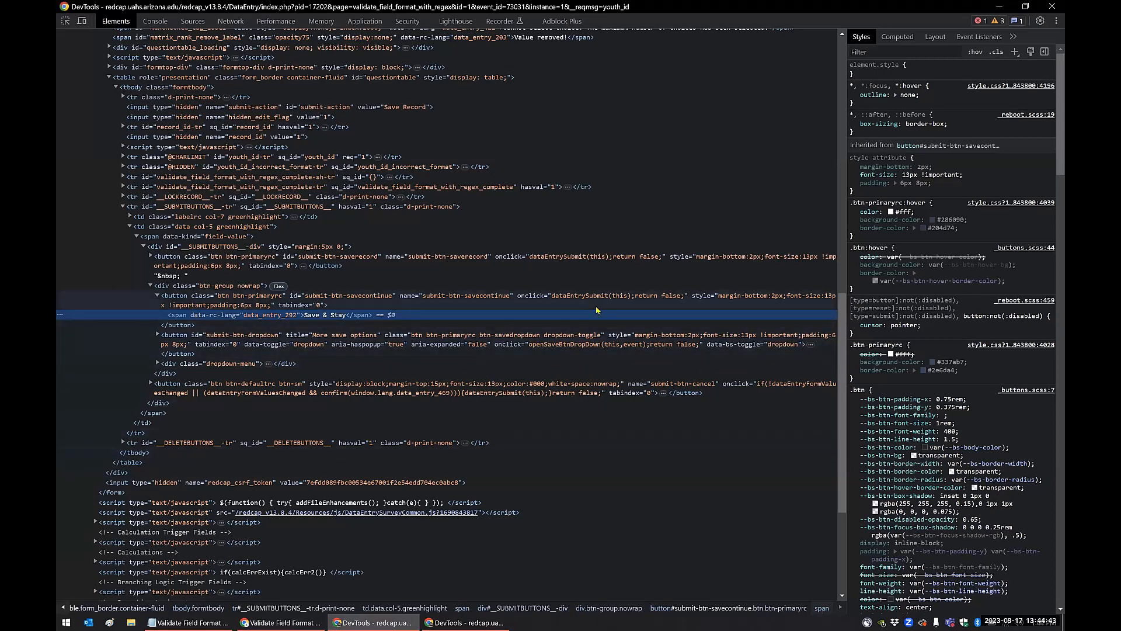
pyautogui.click(281, 622)
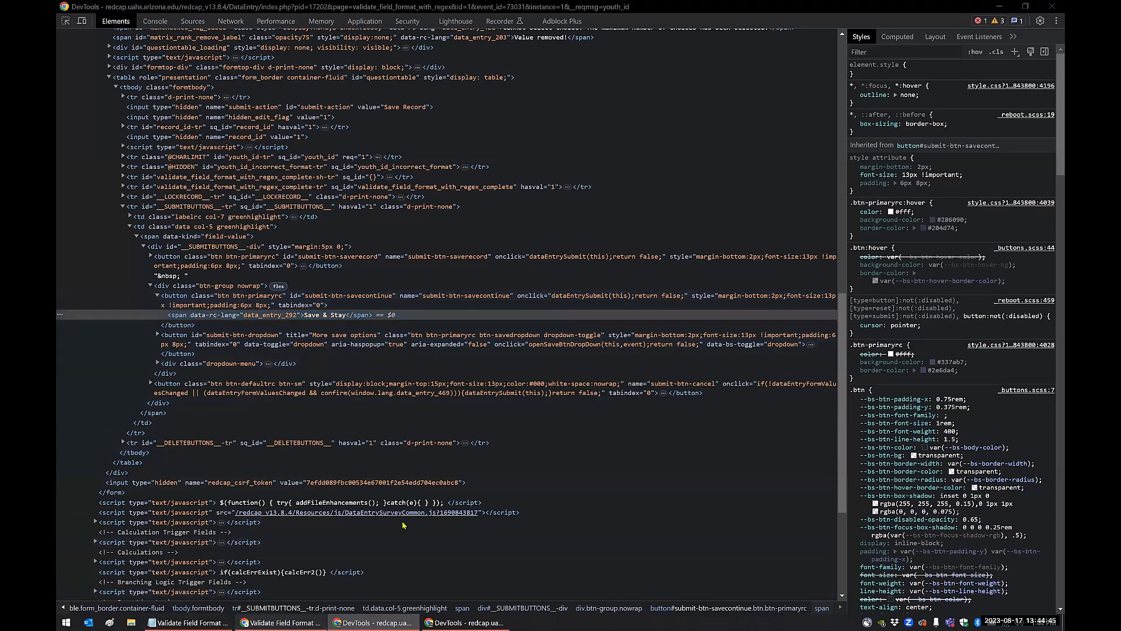